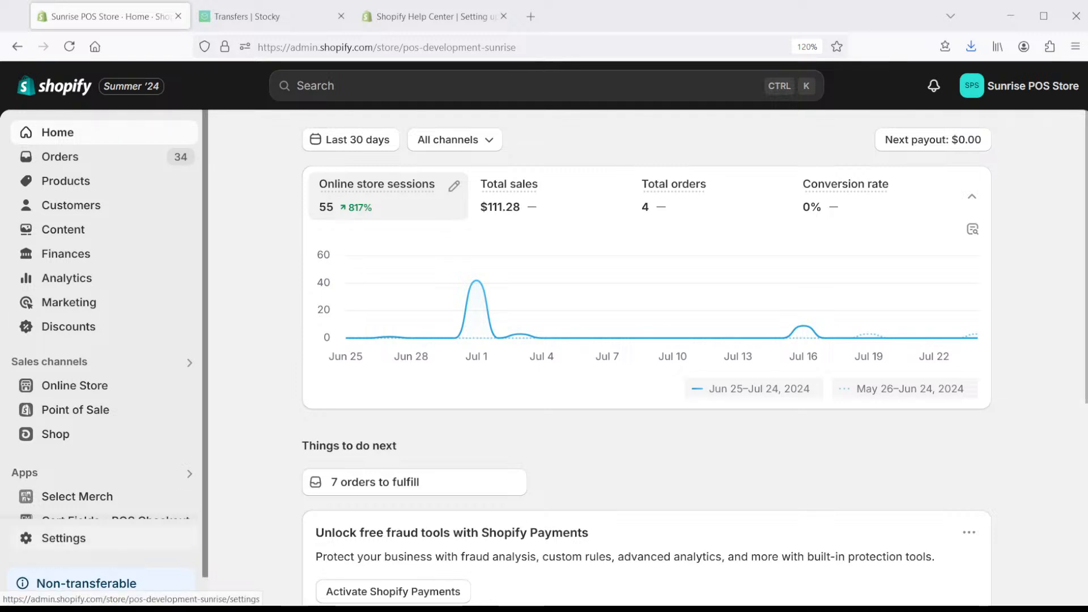
- Open Settings and check the Help Center article on location limits, where Shopify Plus allows 200
{"action": "left_click", "coordinate": [63, 538]}
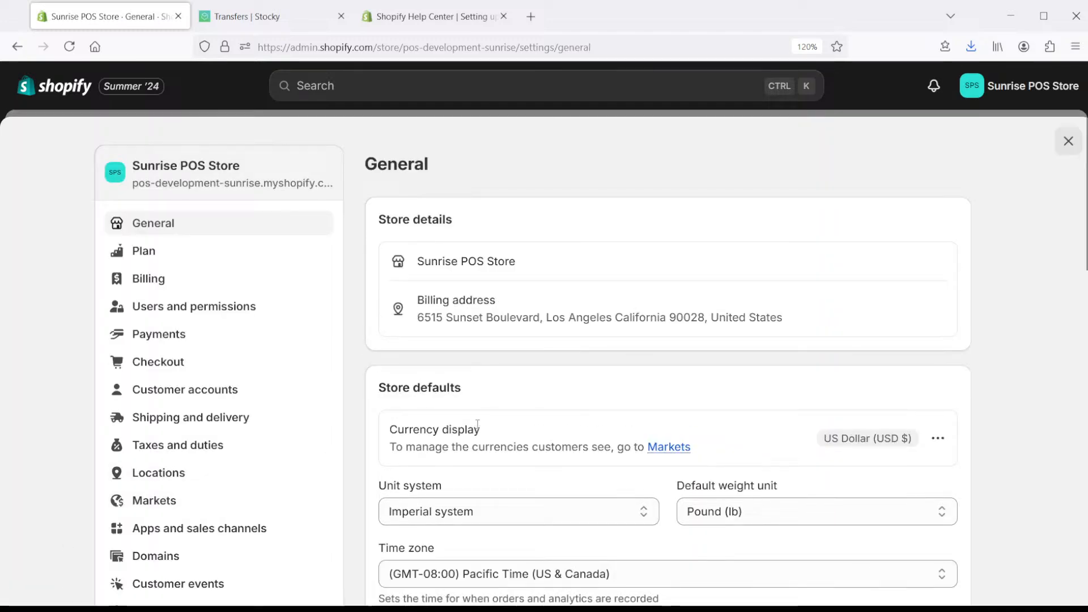
{"action": "left_click", "coordinate": [428, 15]}
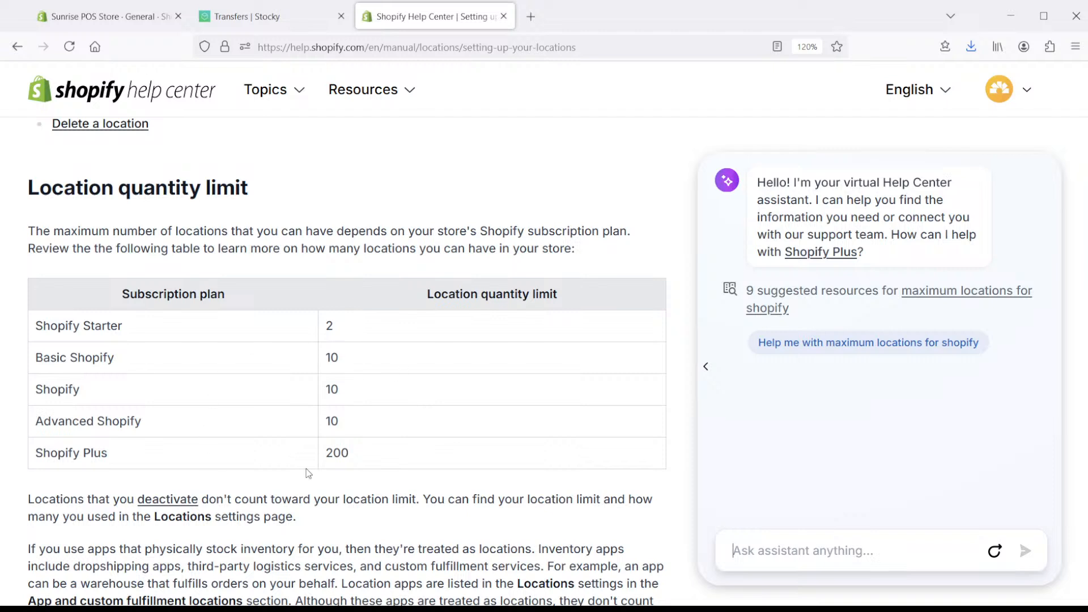
- Back in the admin, view the Locations settings listing Online Store and San Jose Store
{"action": "left_click", "coordinate": [113, 15]}
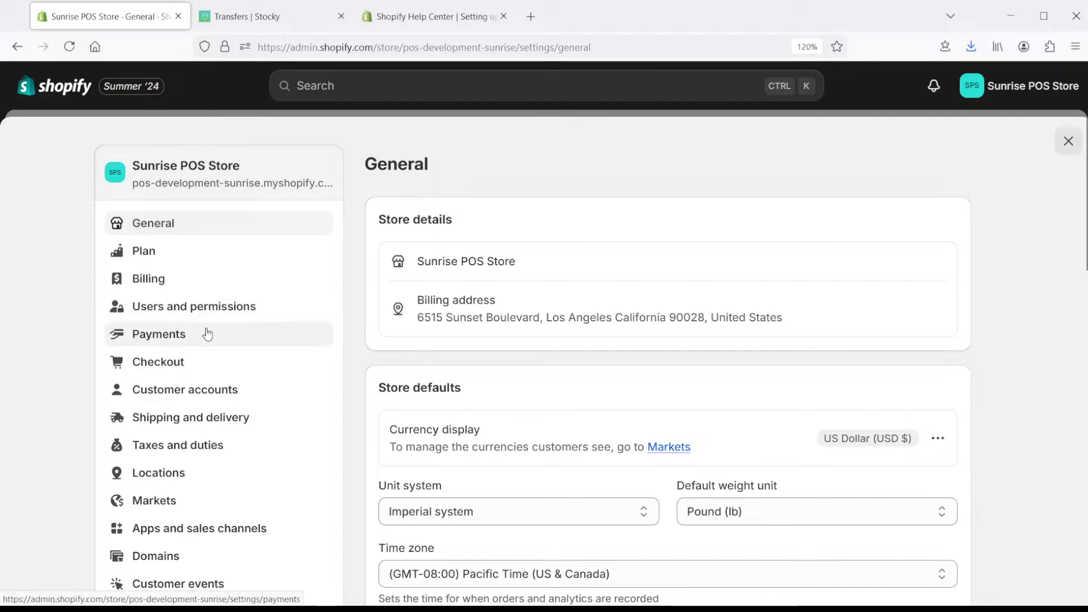
{"action": "scroll", "coordinate": [207, 333], "scroll_direction": "down", "scroll_amount": 7}
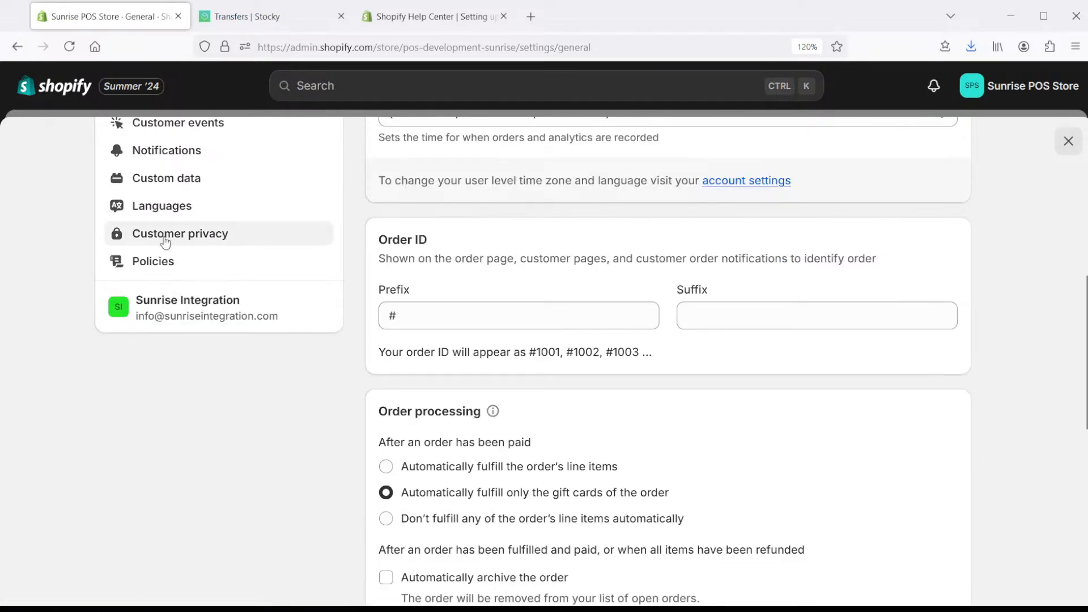
{"action": "scroll", "coordinate": [164, 243], "scroll_direction": "up", "scroll_amount": 7}
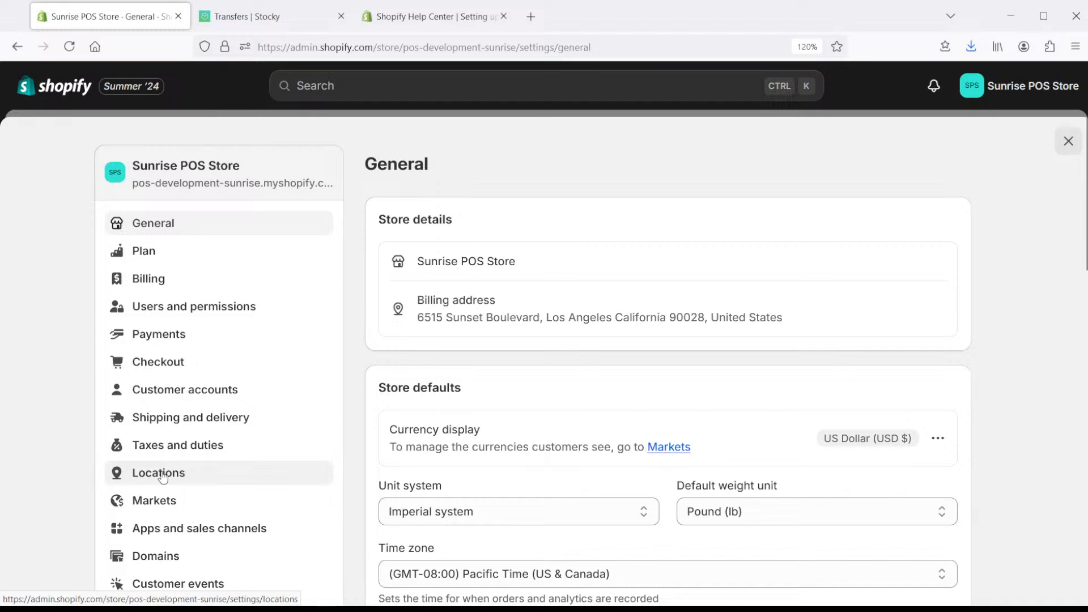
{"action": "left_click", "coordinate": [205, 482]}
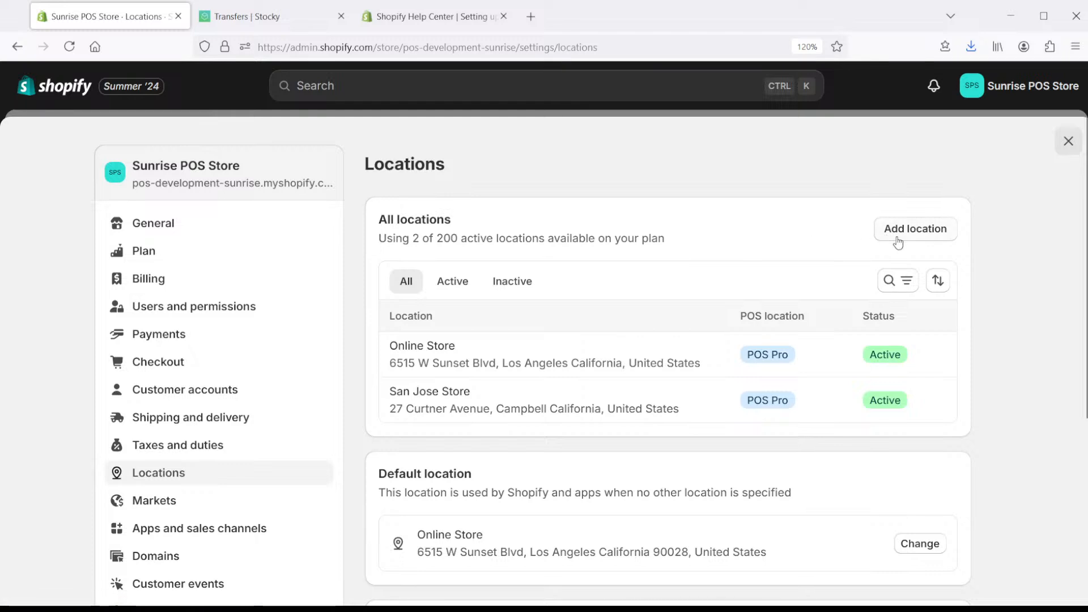
- Start a new location and name it 'New York Retail'
{"action": "left_click", "coordinate": [922, 233]}
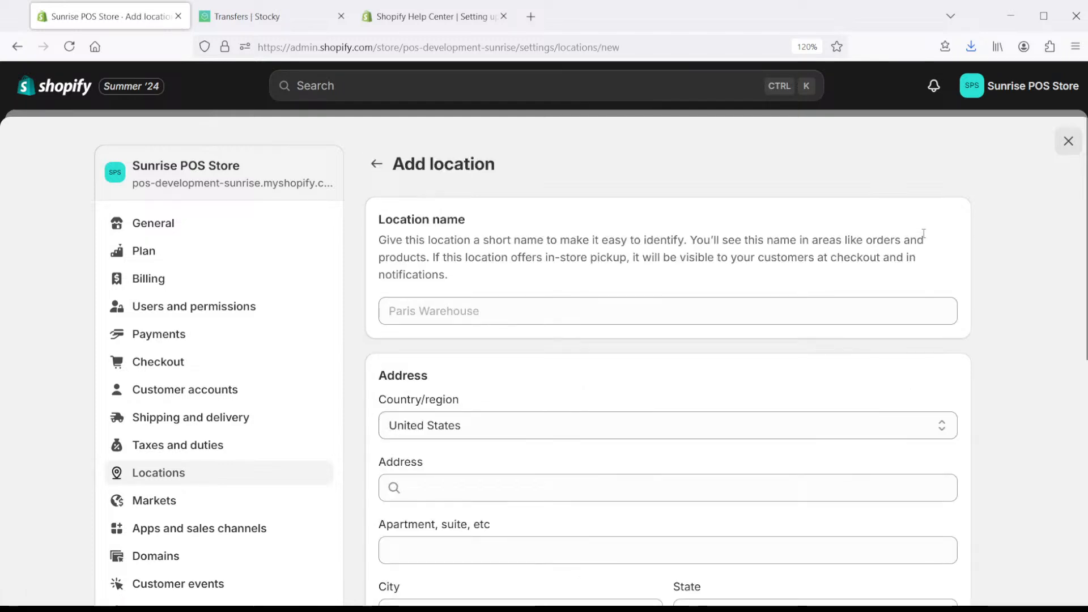
{"action": "left_click", "coordinate": [523, 308]}
{"action": "type", "text": "N"}
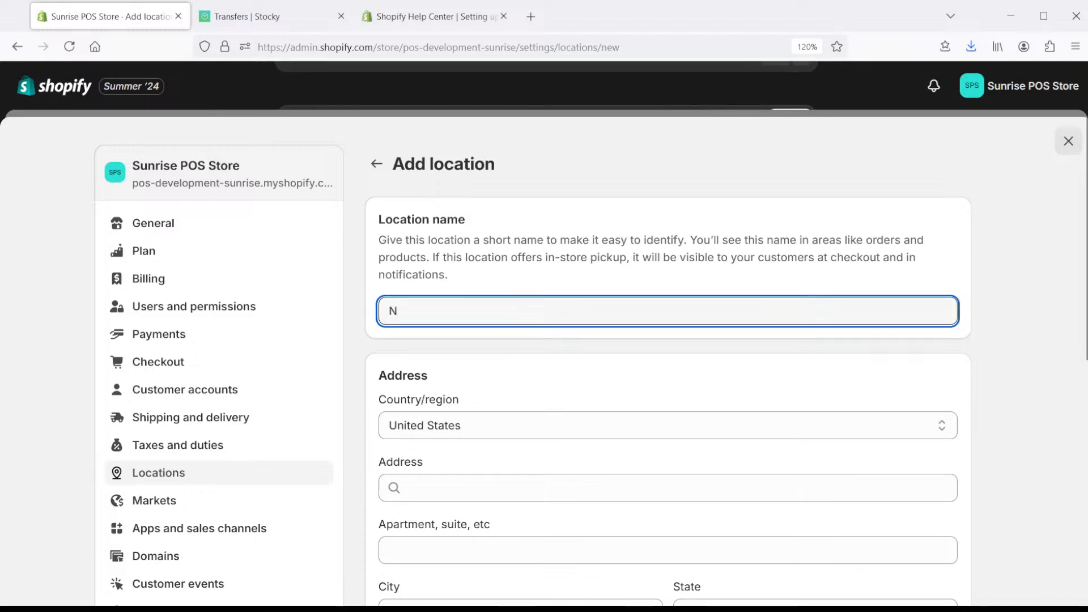
{"action": "type", "text": "ew York "}
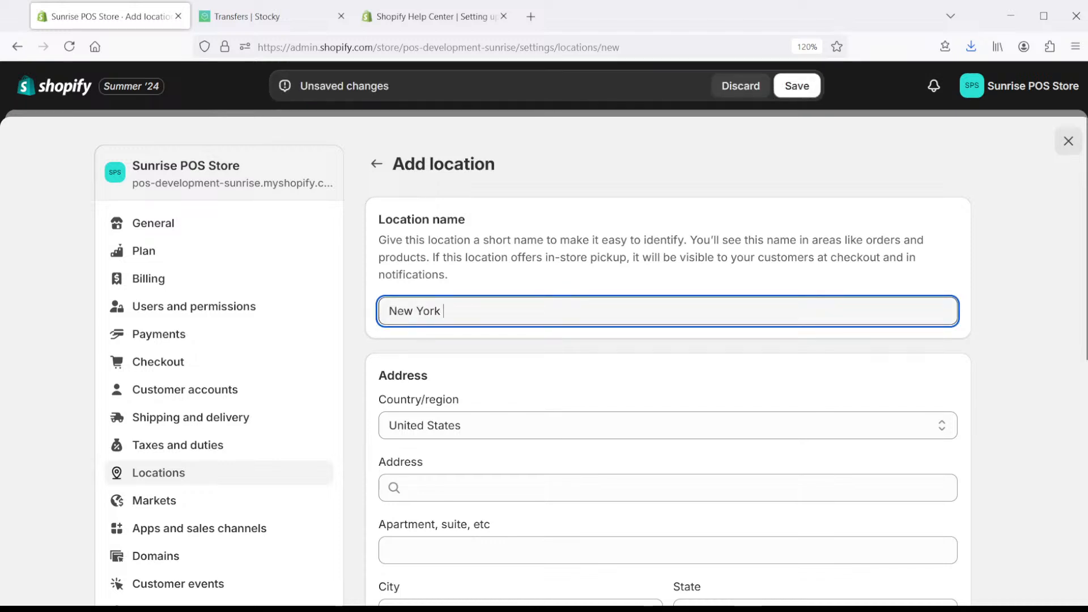
{"action": "type", "text": "ret"}
{"action": "key", "text": "BackSpace"}
{"action": "key", "text": "BackSpace"}
{"action": "key", "text": "BackSpace"}
{"action": "type", "text": "Re"}
{"action": "key", "text": "Tab"}
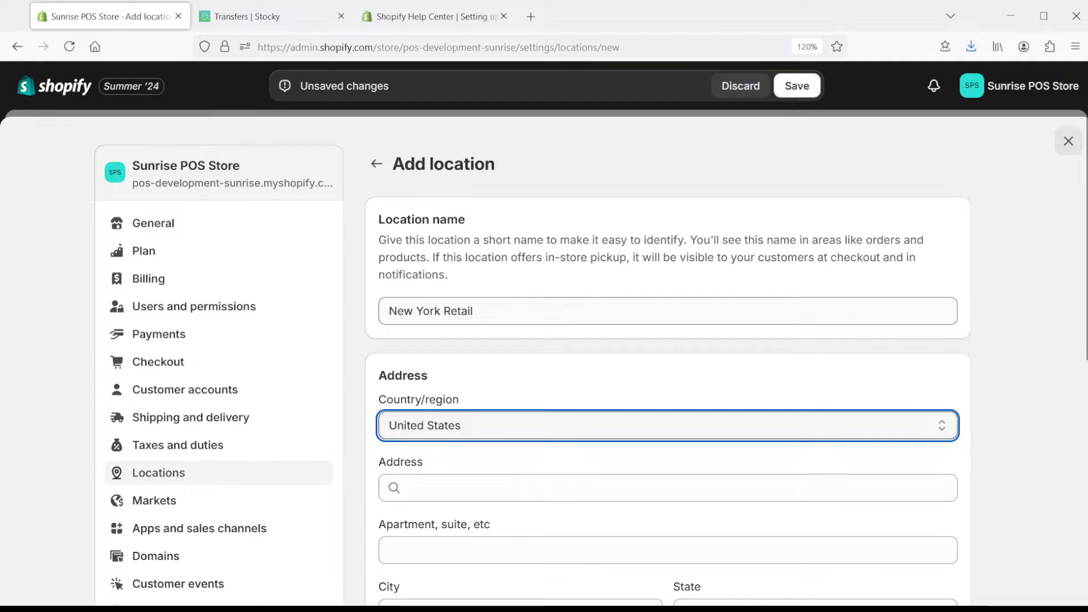
{"action": "left_click", "coordinate": [508, 308]}
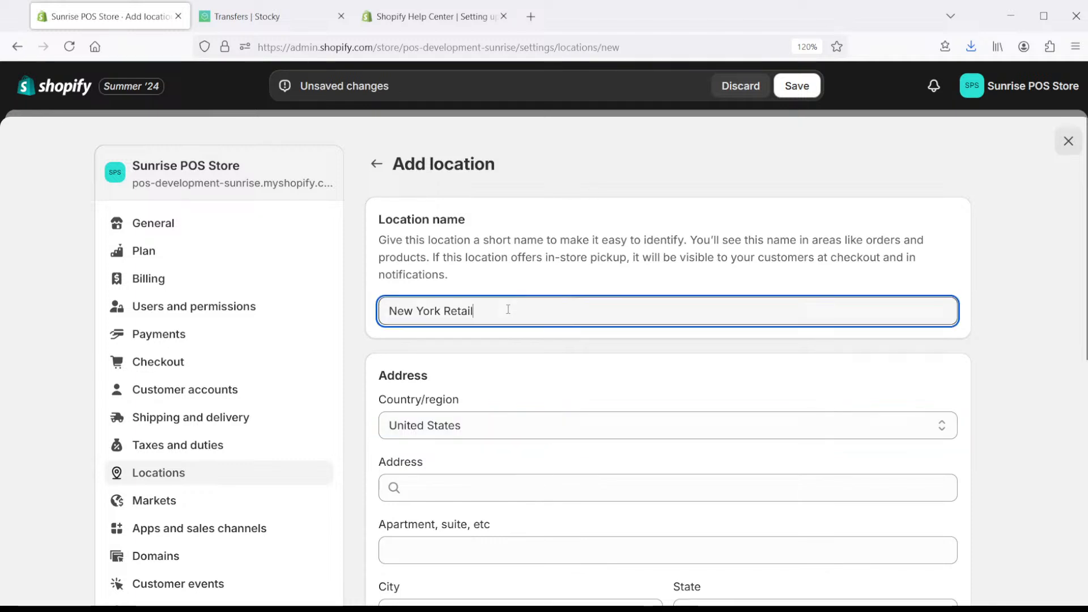
{"action": "key", "text": "BackSpace"}
{"action": "key", "text": "BackSpace"}
{"action": "type", "text": "il"}
{"action": "key", "text": "Tab"}
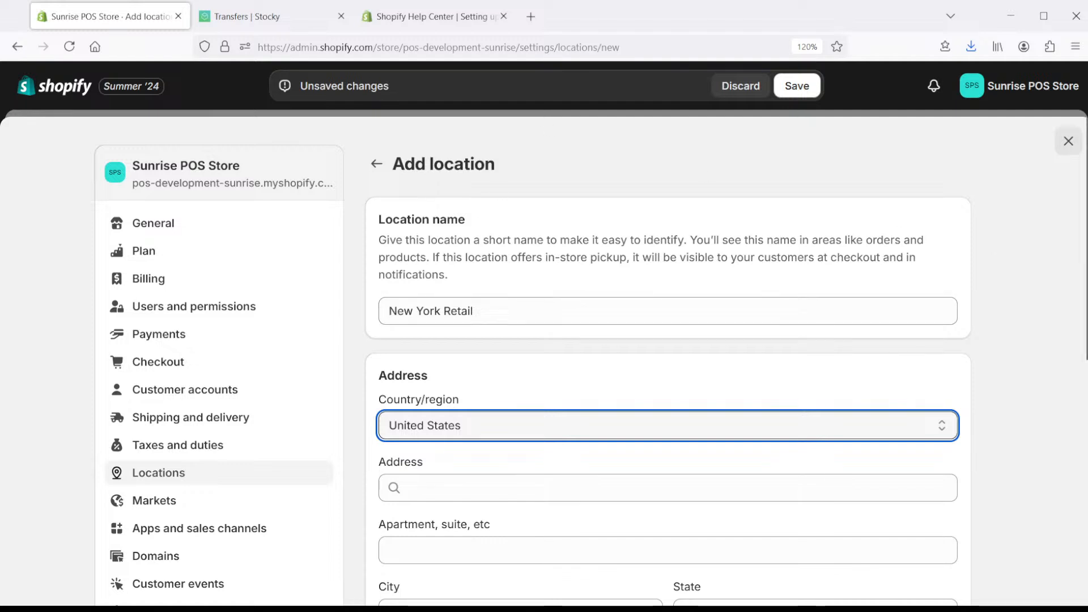
- Give it the address 20 West 34th Street, New York 10118 and save the location
{"action": "scroll", "coordinate": [796, 323], "scroll_direction": "down", "scroll_amount": 1}
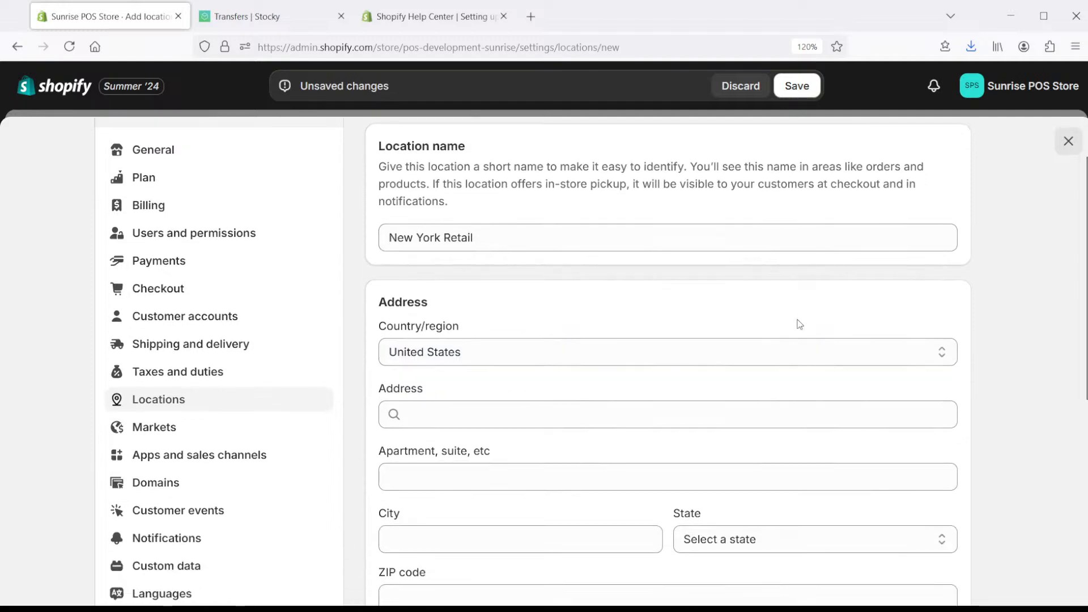
{"action": "left_click", "coordinate": [464, 417]}
{"action": "type", "text": "20 "}
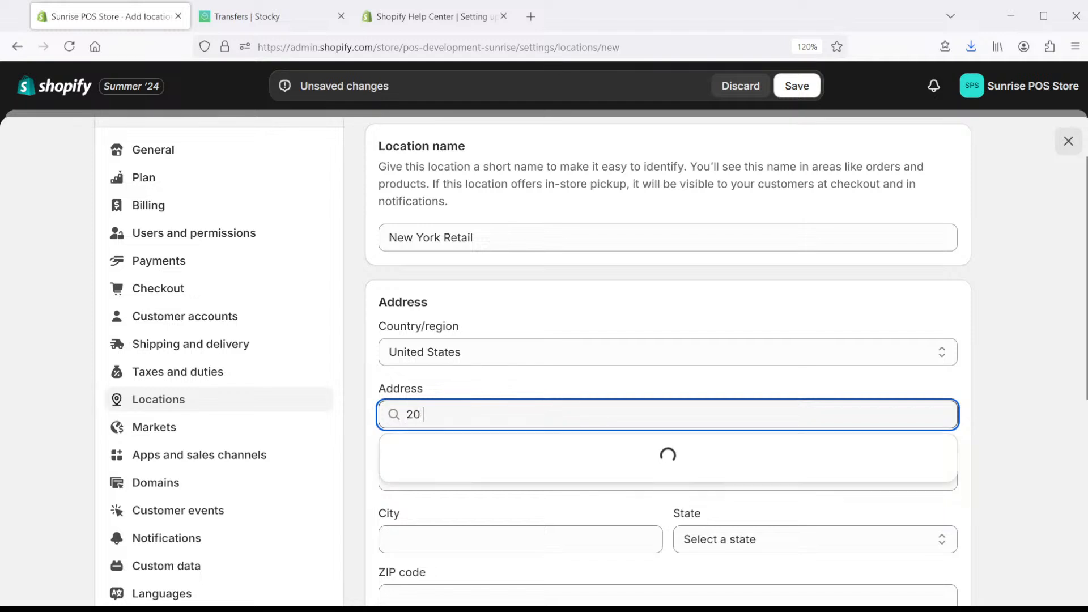
{"action": "type", "text": "we"}
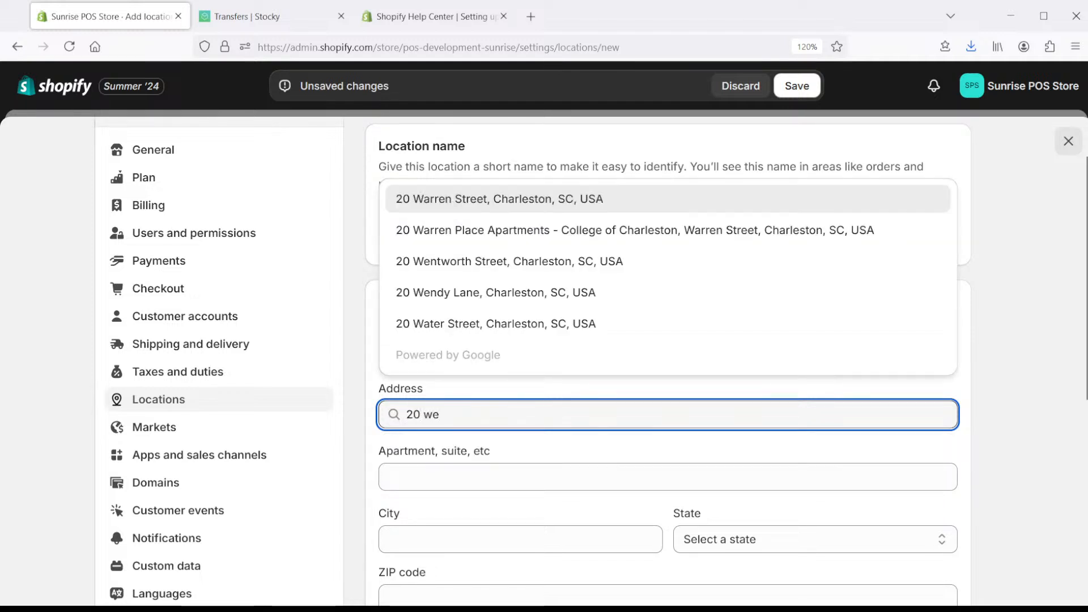
{"action": "type", "text": "st"}
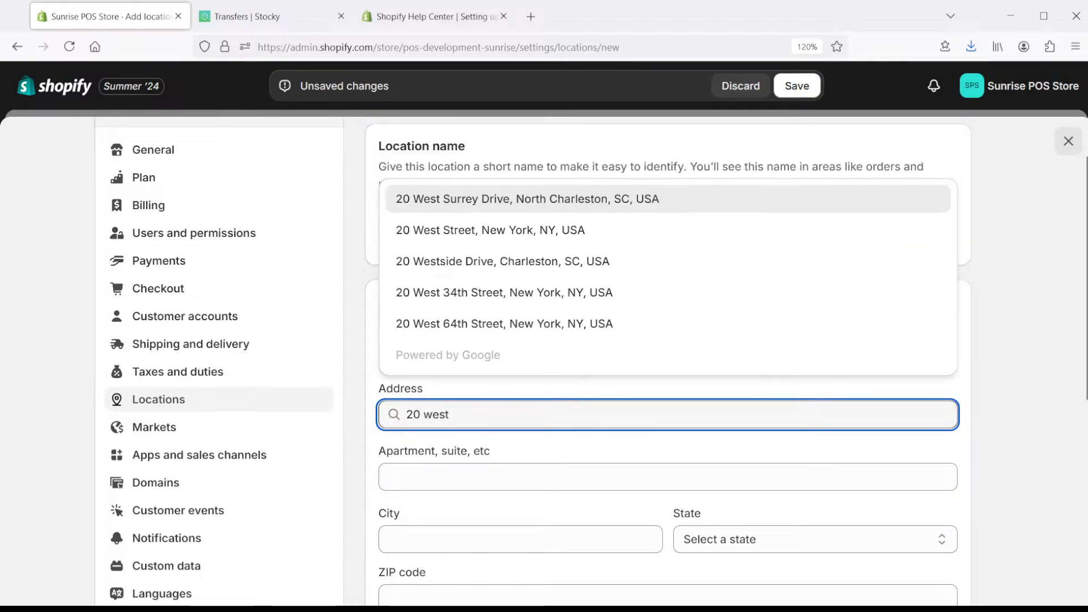
{"action": "type", "text": " 34t"}
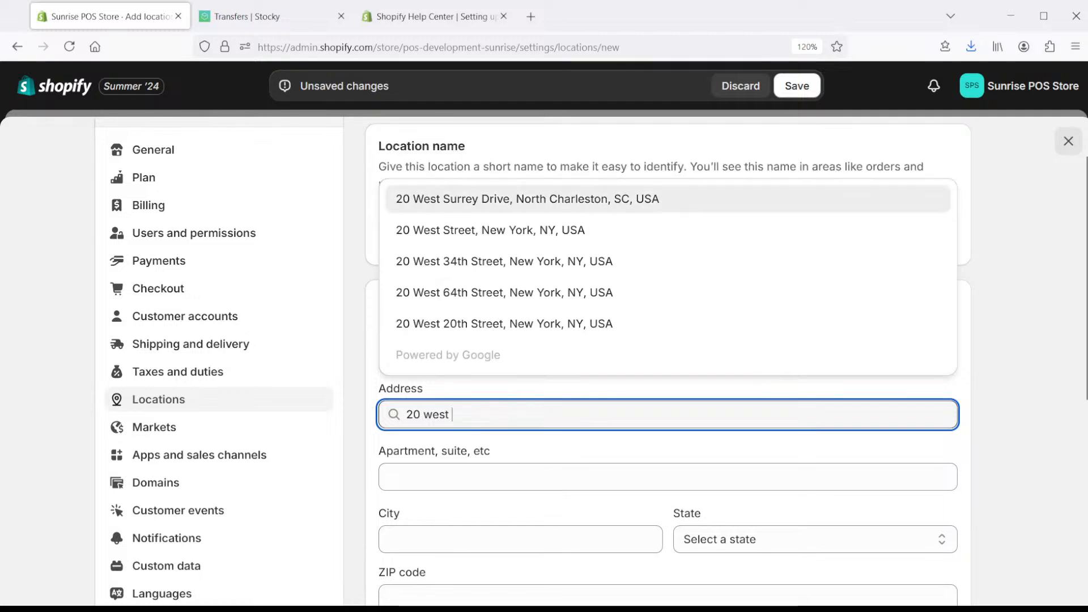
{"action": "type", "text": "h"}
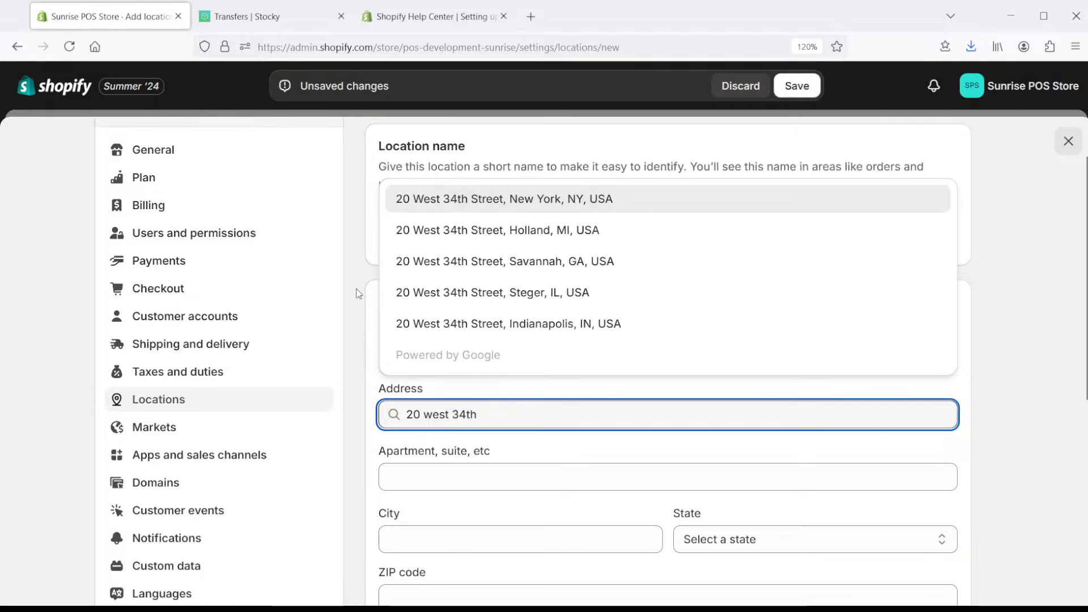
{"action": "left_click", "coordinate": [473, 202]}
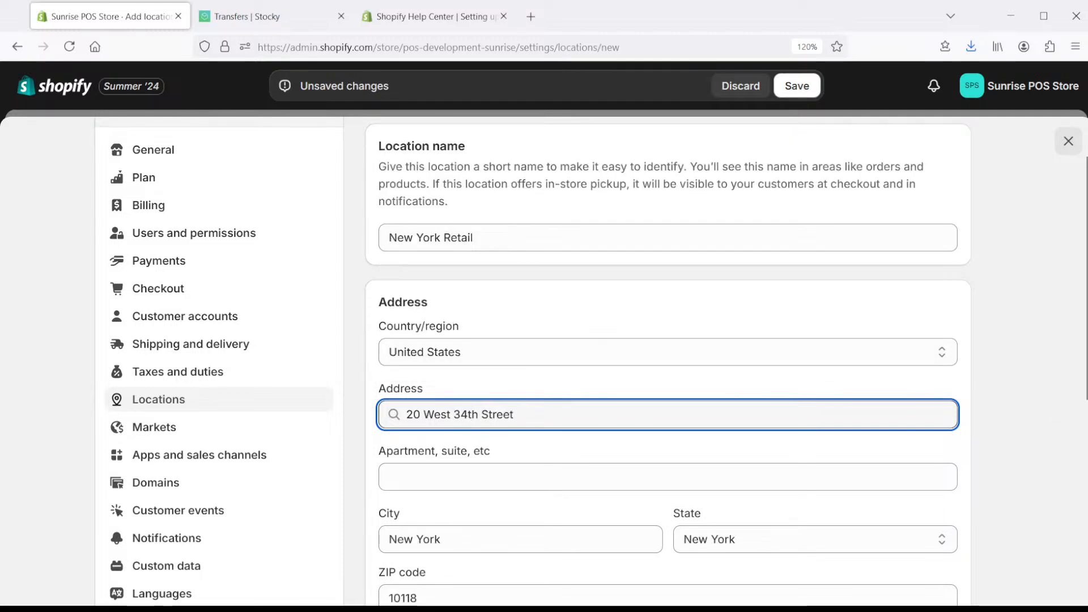
{"action": "left_click_drag", "start_coordinate": [1085, 306], "coordinate": [1085, 475]}
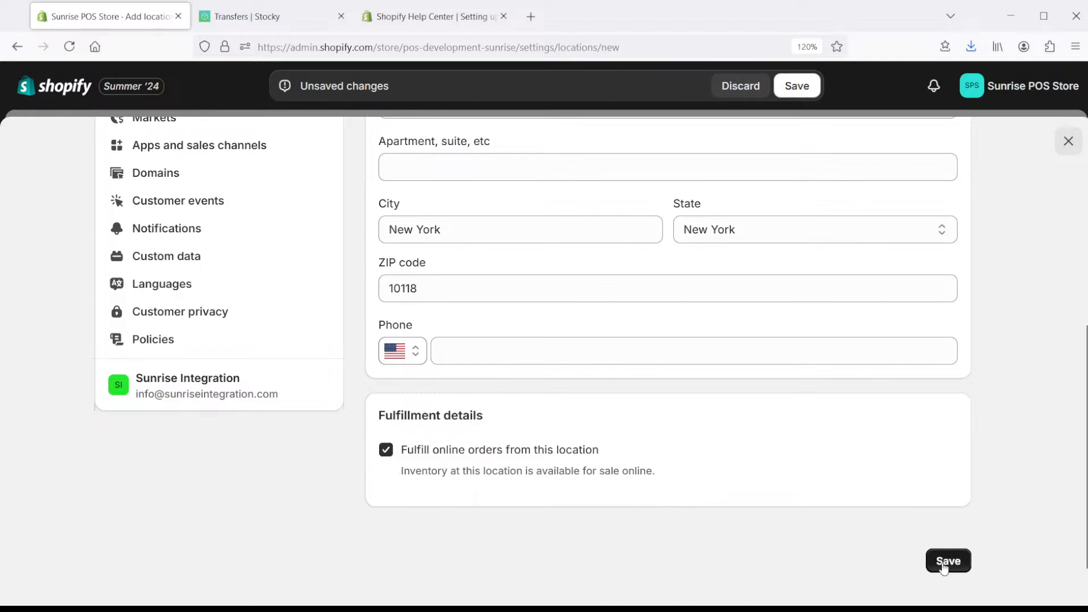
{"action": "left_click", "coordinate": [948, 563]}
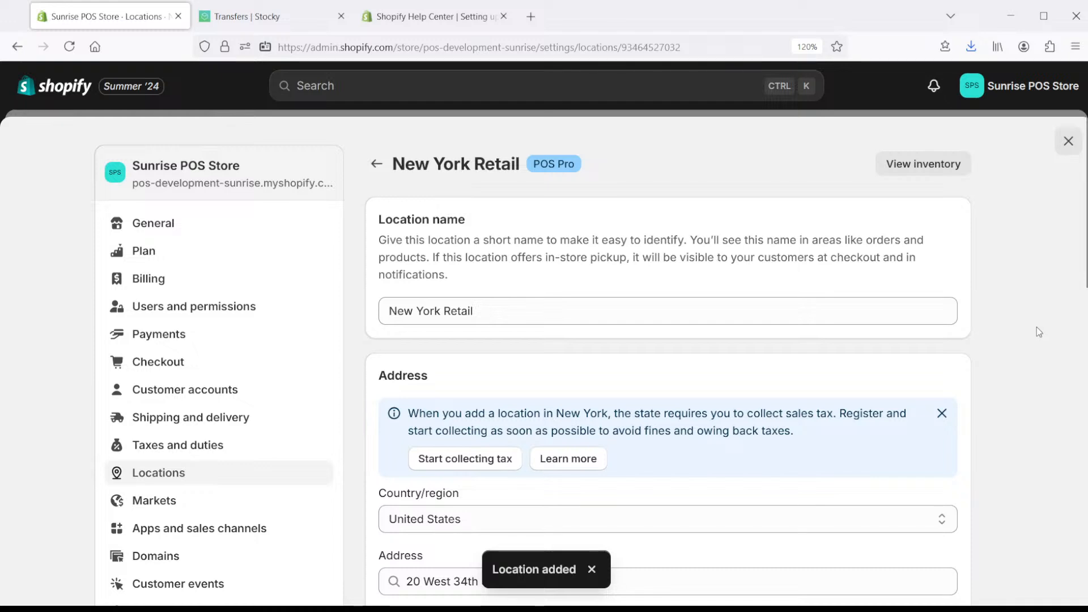
{"action": "scroll", "coordinate": [491, 289], "scroll_direction": "down", "scroll_amount": 12}
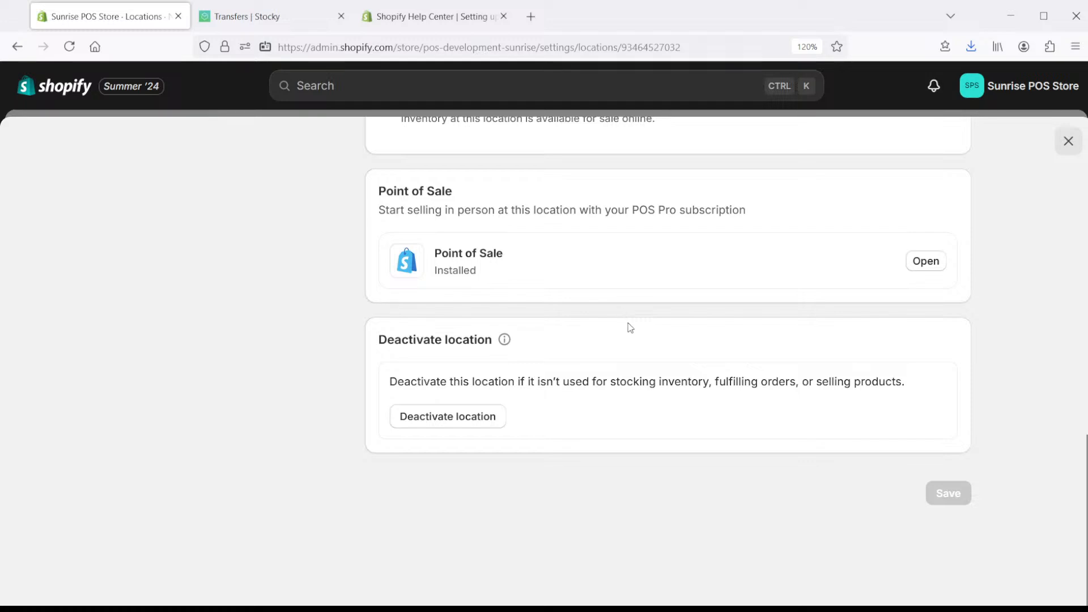
{"action": "scroll", "coordinate": [676, 341], "scroll_direction": "up", "scroll_amount": 12}
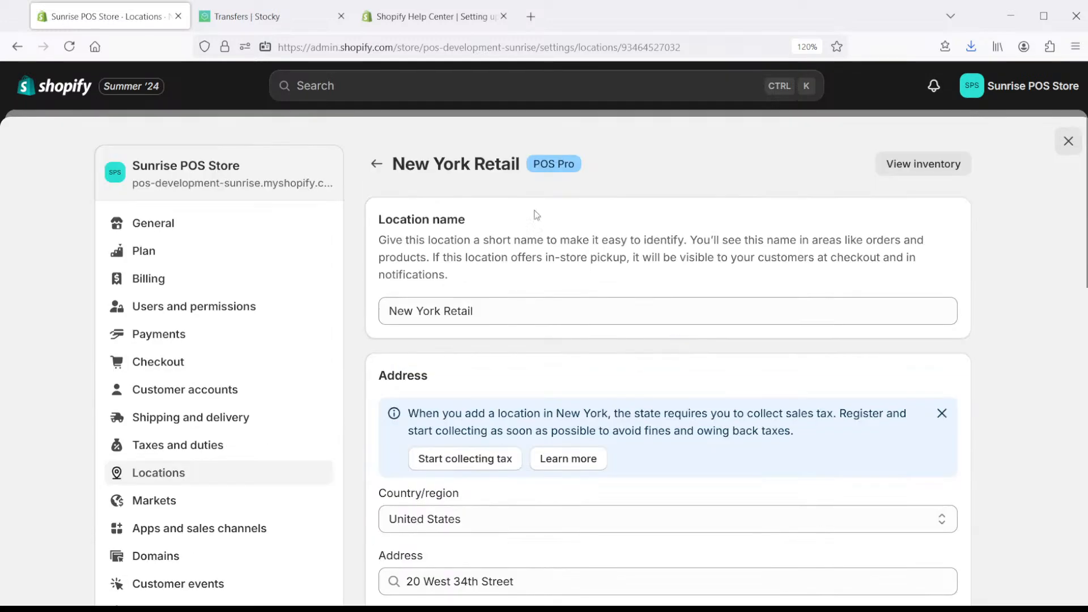
{"action": "left_click", "coordinate": [376, 164]}
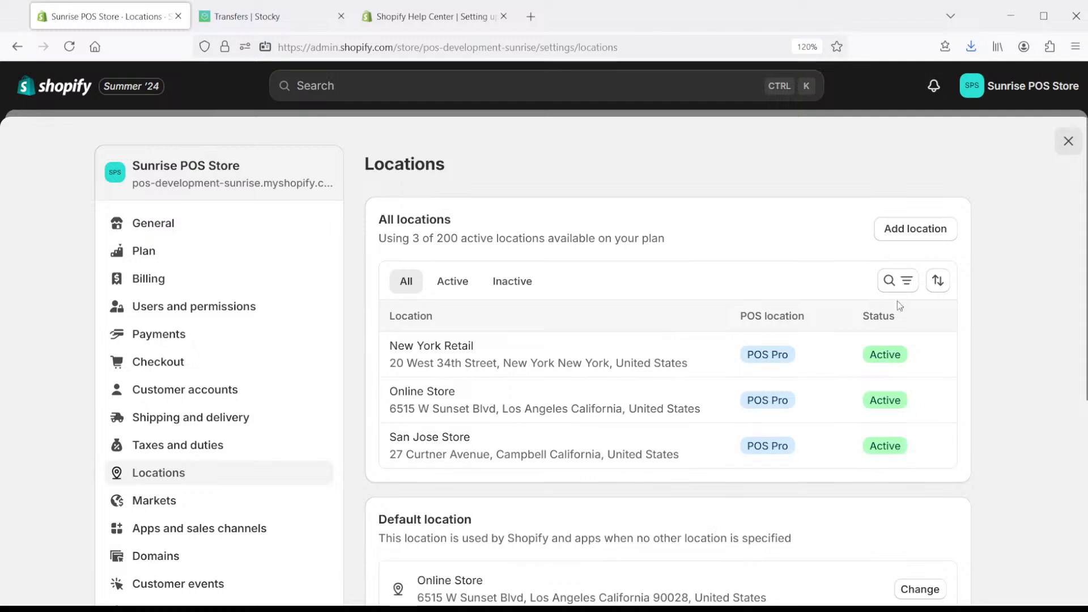
{"action": "left_click", "coordinate": [900, 229]}
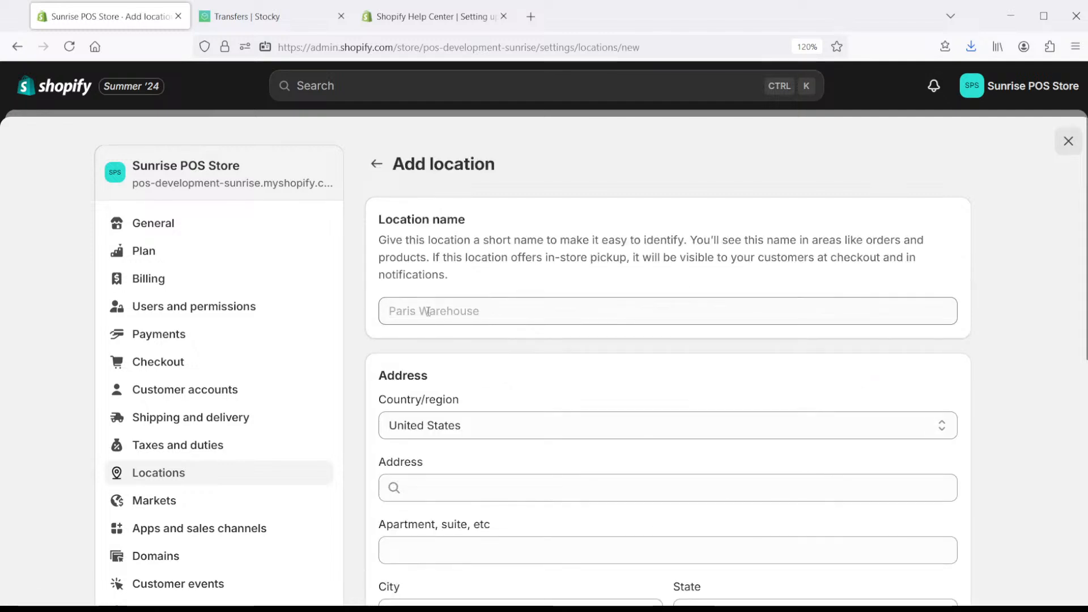
{"action": "left_click", "coordinate": [431, 311]}
{"action": "type", "text": "Los A"}
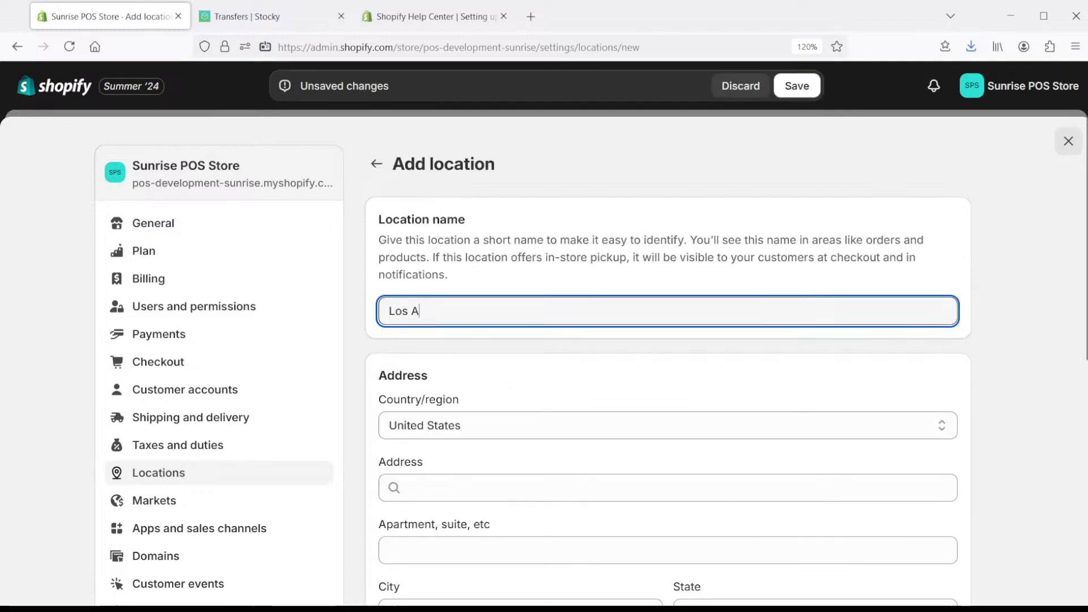
{"action": "type", "text": "ngeles Retail"}
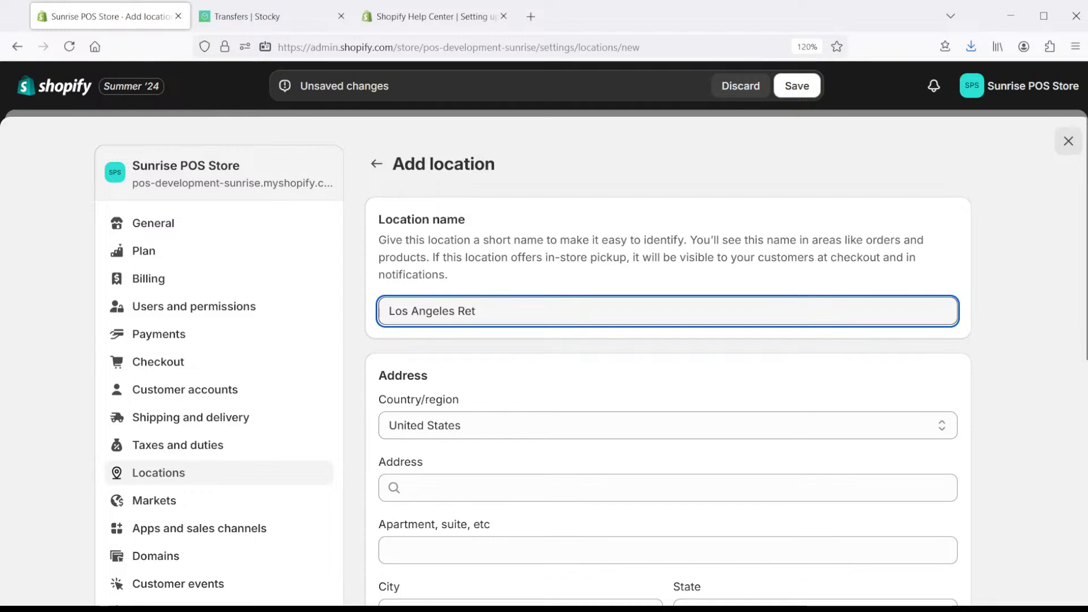
{"action": "left_click", "coordinate": [475, 479]}
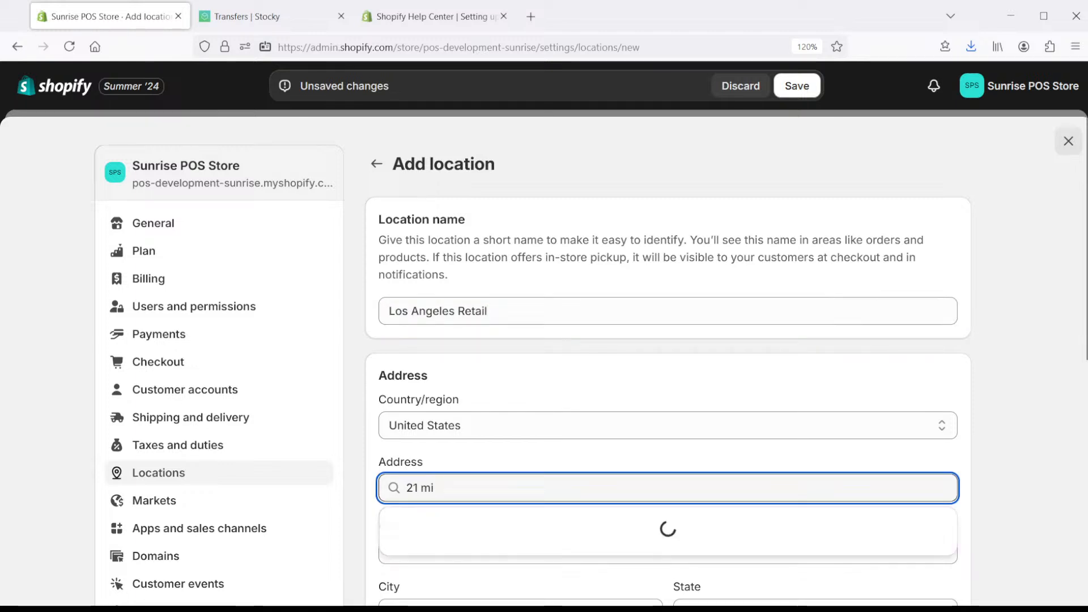
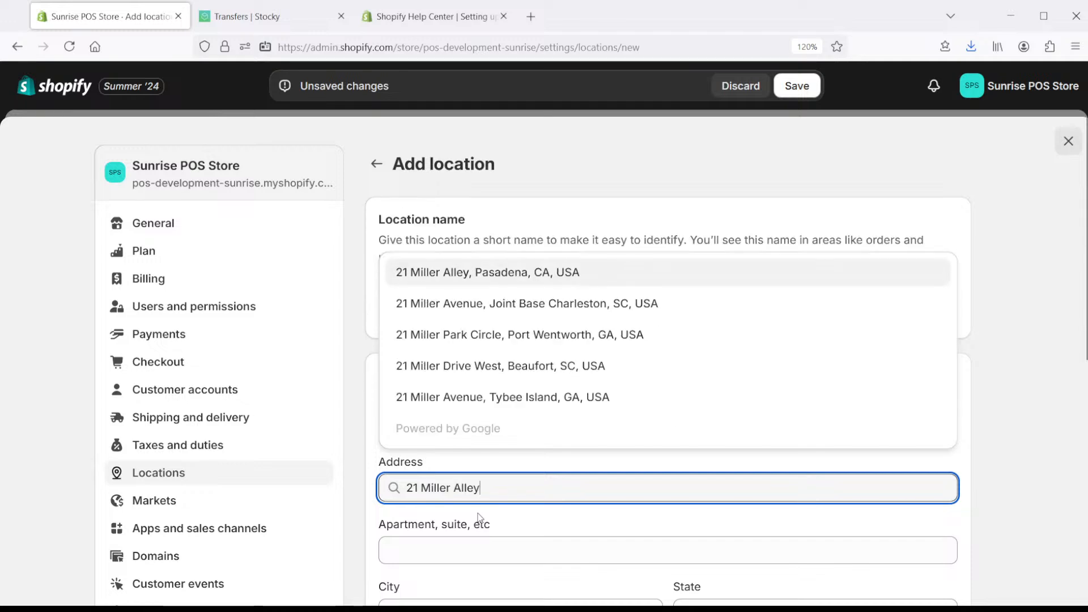
{"action": "scroll", "coordinate": [561, 474], "scroll_direction": "down", "scroll_amount": 7}
{"action": "type", "text": "Alley"}
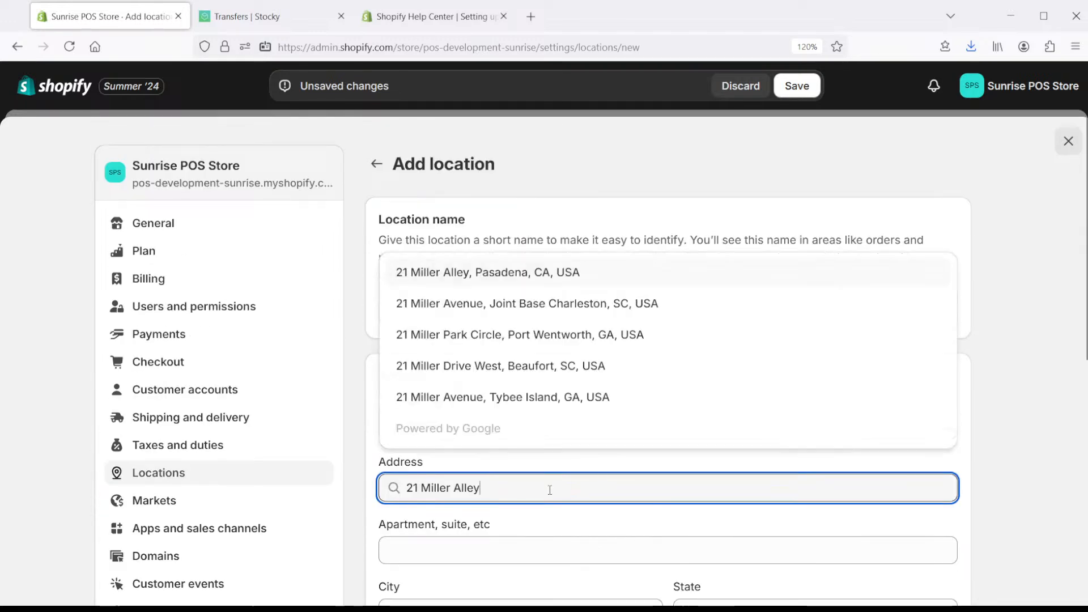
{"action": "left_click", "coordinate": [555, 272]}
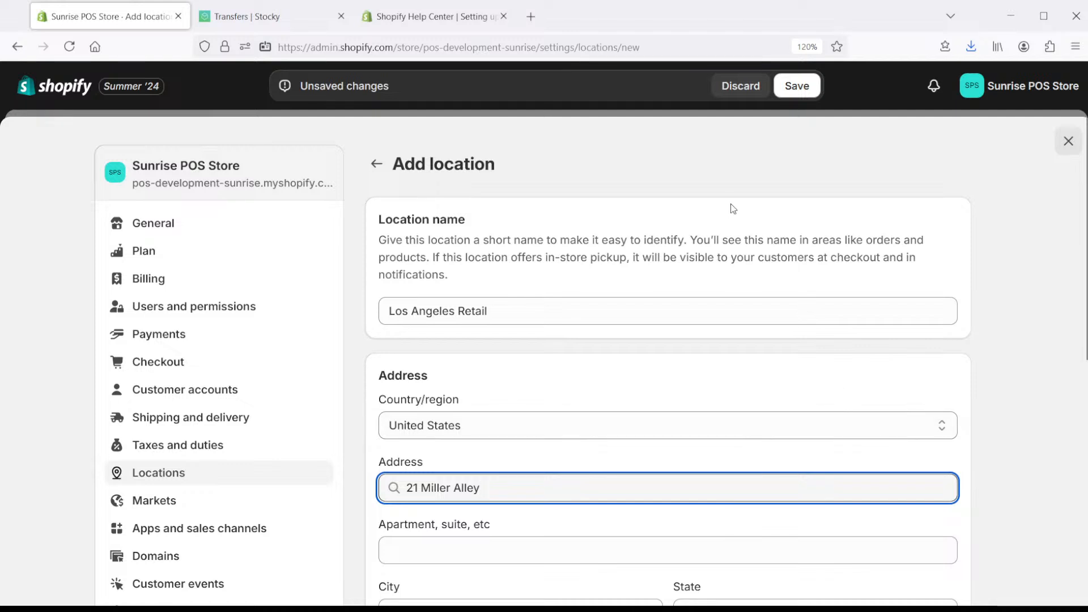
{"action": "left_click", "coordinate": [801, 83]}
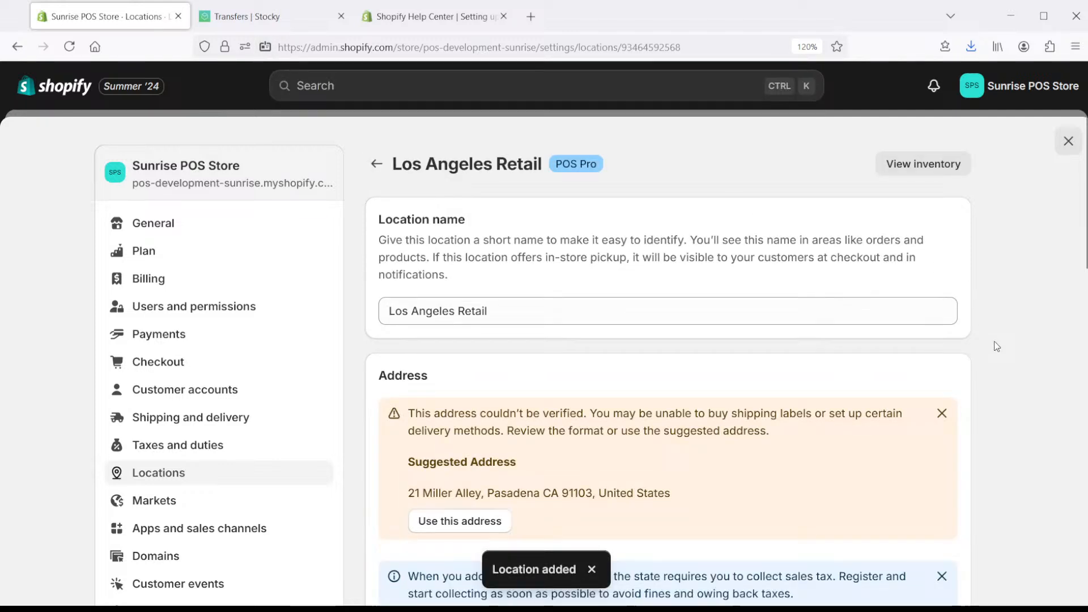
{"action": "left_click", "coordinate": [942, 413]}
{"action": "left_click", "coordinate": [374, 165]}
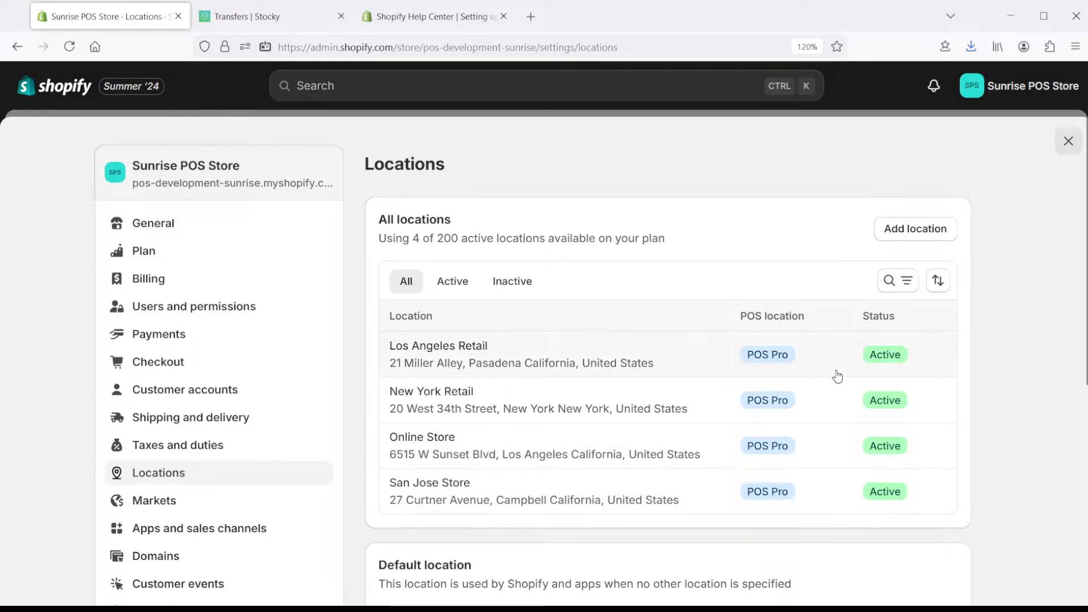
- Open the Propeller Beanie Hat product and view its inventory: Online Store 52, San Jose Store 12
{"action": "left_click", "coordinate": [1068, 142]}
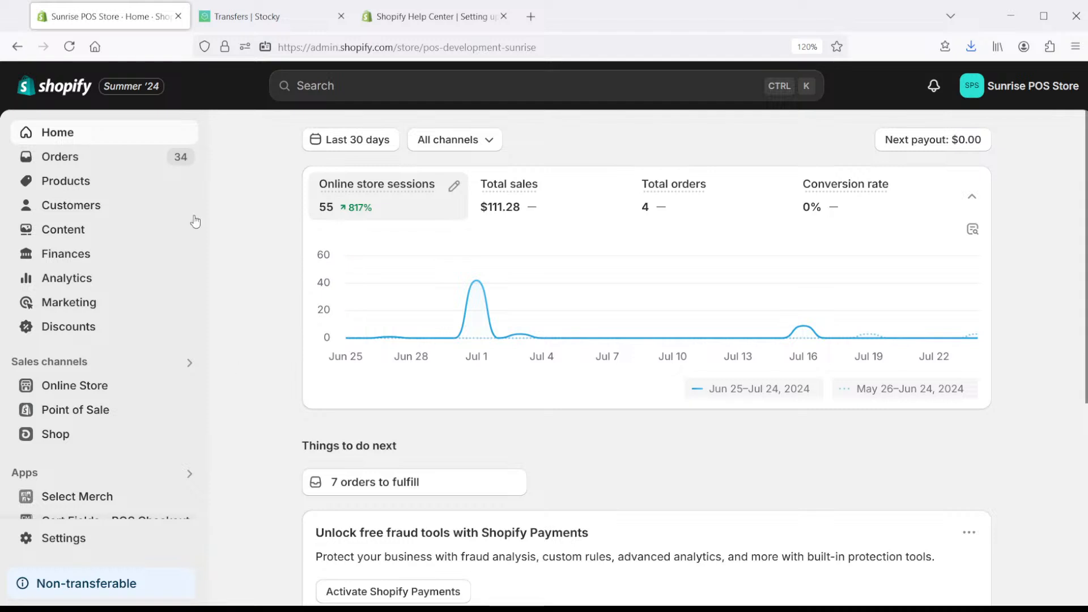
{"action": "left_click", "coordinate": [62, 183]}
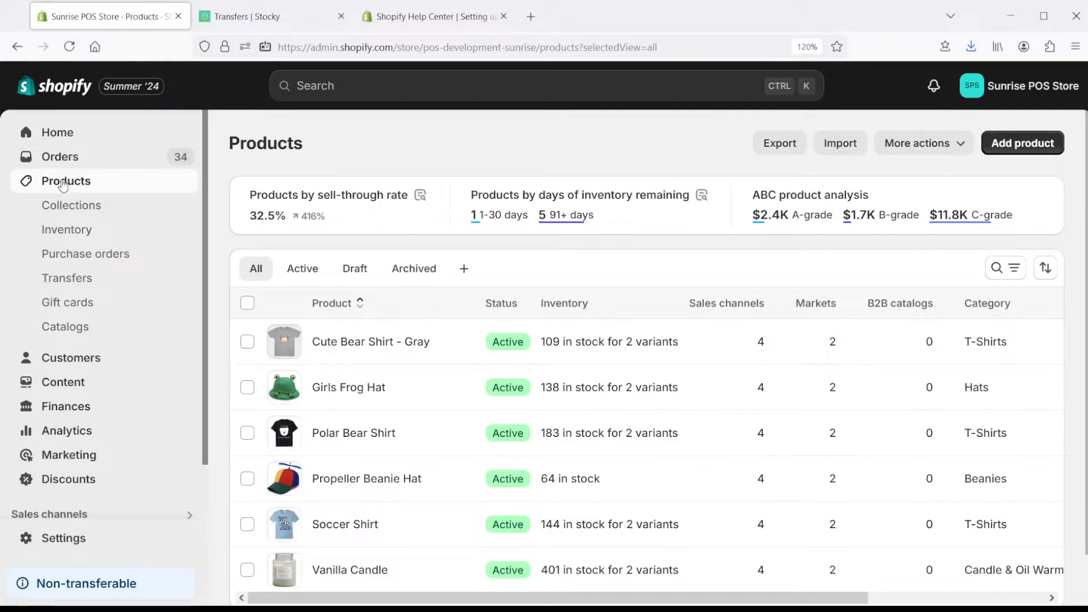
{"action": "left_click", "coordinate": [373, 480]}
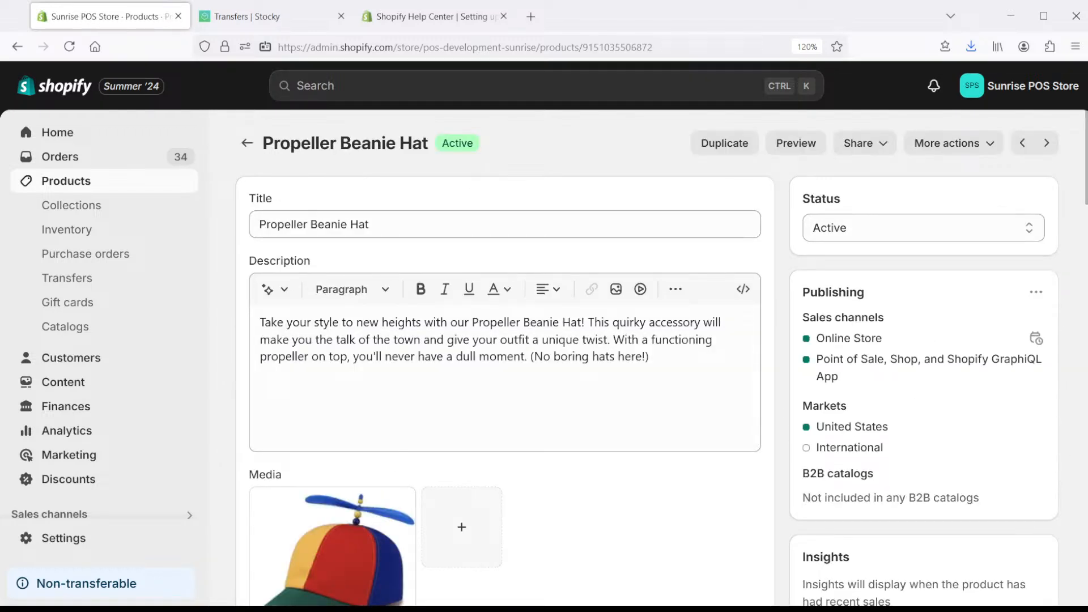
{"action": "left_click_drag", "start_coordinate": [1085, 138], "coordinate": [1075, 327]}
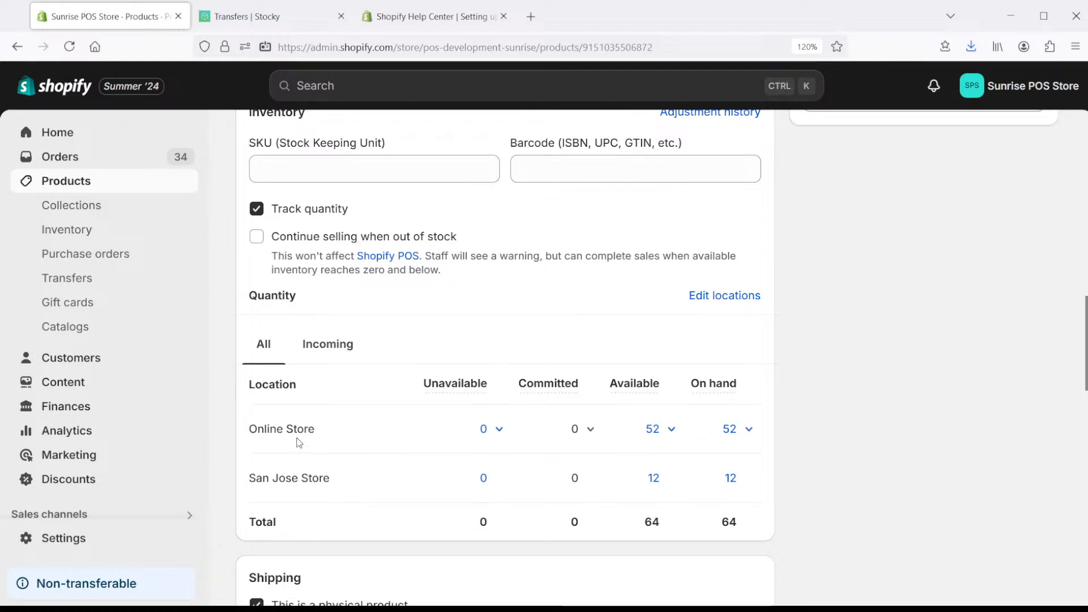
- Add New York Retail and Los Angeles Retail as stocking locations for Propeller Beanie Hat
{"action": "left_click", "coordinate": [721, 302]}
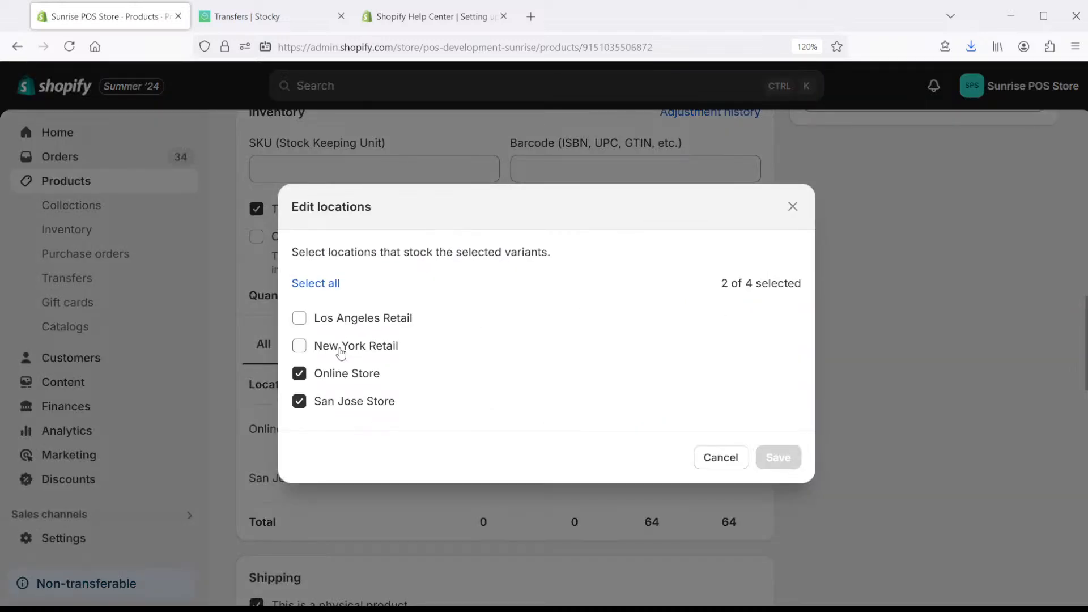
{"action": "left_click", "coordinate": [301, 347]}
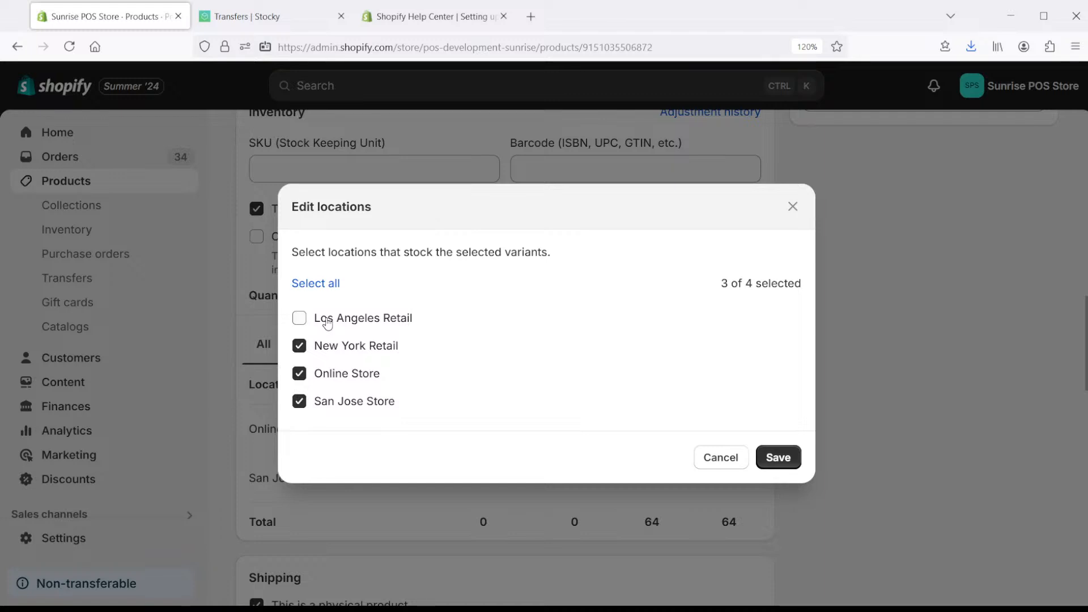
{"action": "left_click", "coordinate": [327, 323]}
{"action": "left_click", "coordinate": [327, 322]}
{"action": "left_click", "coordinate": [328, 322]}
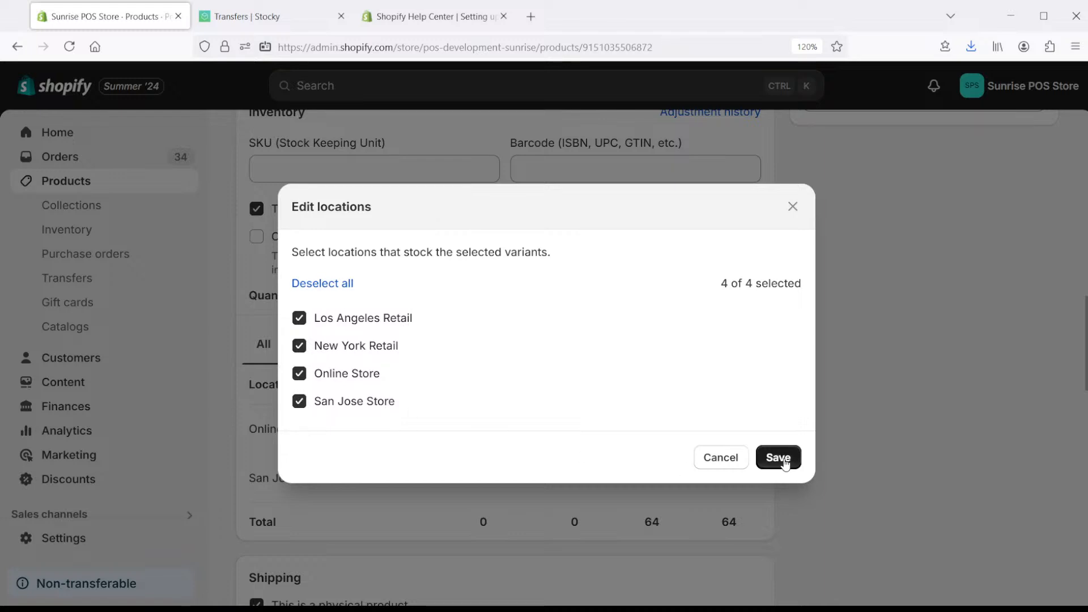
{"action": "left_click", "coordinate": [784, 464]}
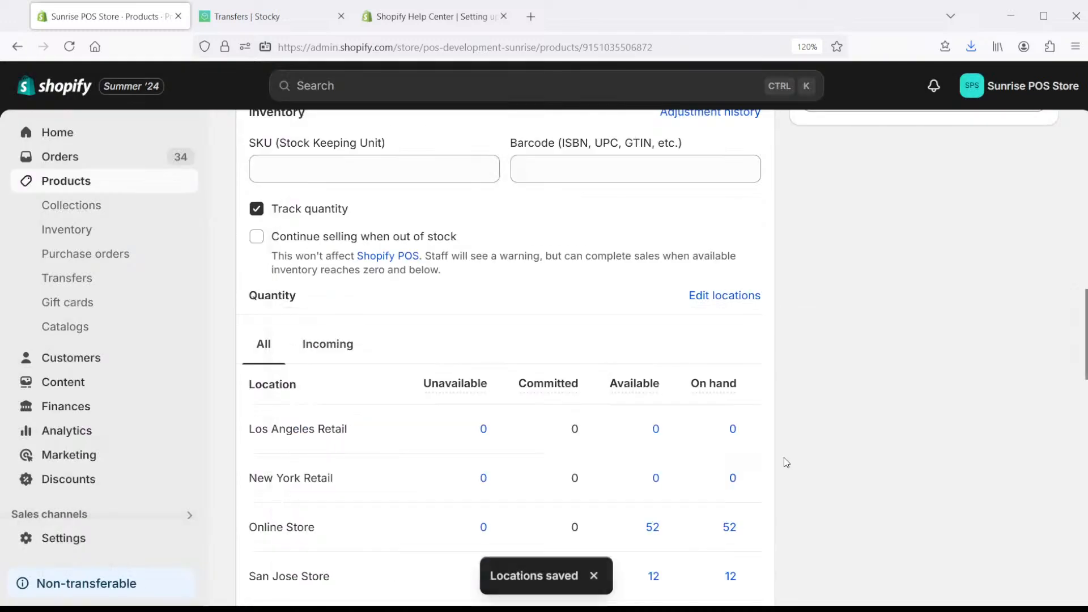
{"action": "mouse_move", "coordinate": [724, 383]}
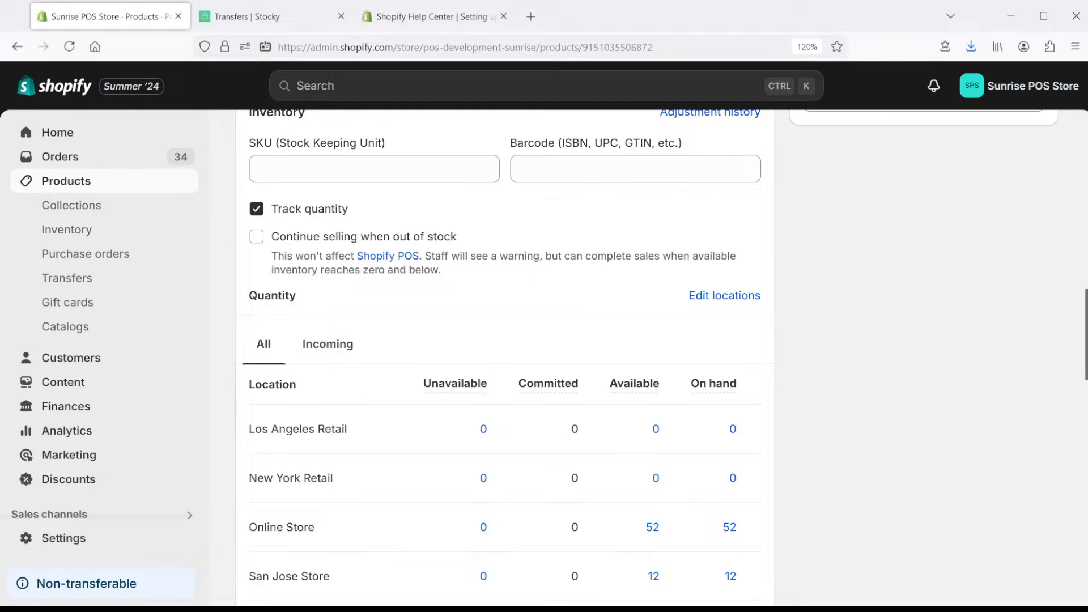
{"action": "scroll", "coordinate": [567, 357], "scroll_direction": "down", "scroll_amount": 2}
{"action": "scroll", "coordinate": [566, 357], "scroll_direction": "down", "scroll_amount": 3}
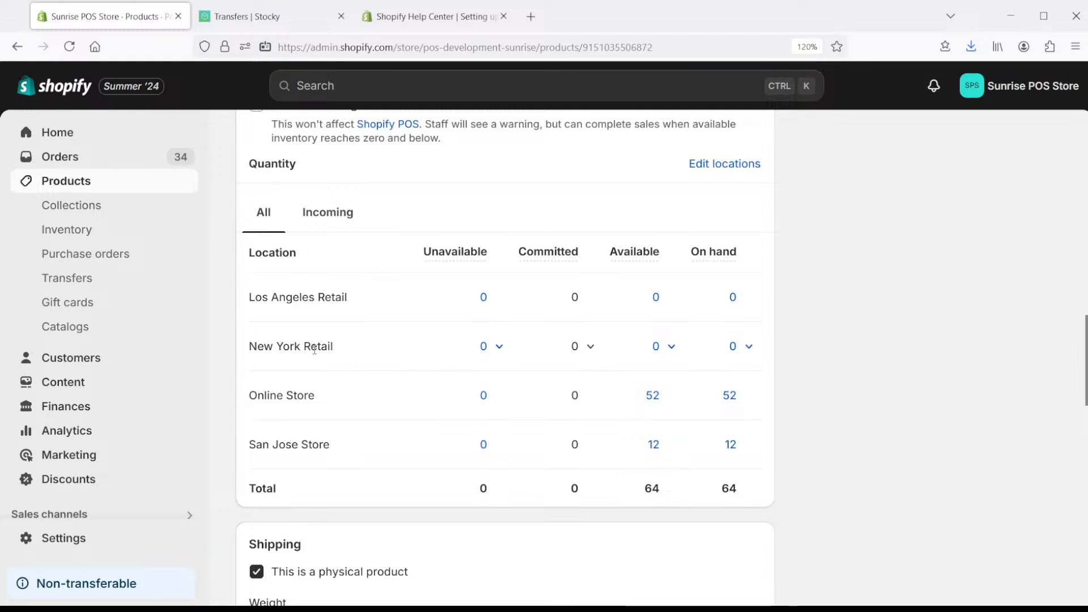
- Adjust New York Retail's available Propeller Beanie Hat quantity to 20, making the total 84
{"action": "left_click", "coordinate": [672, 347]}
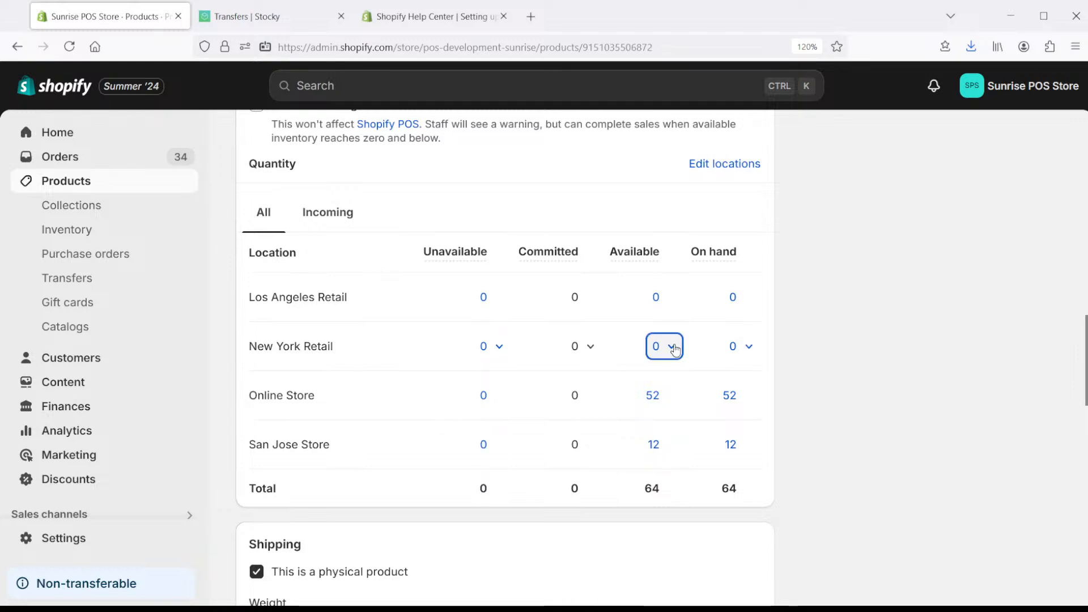
{"action": "left_click", "coordinate": [509, 451]}
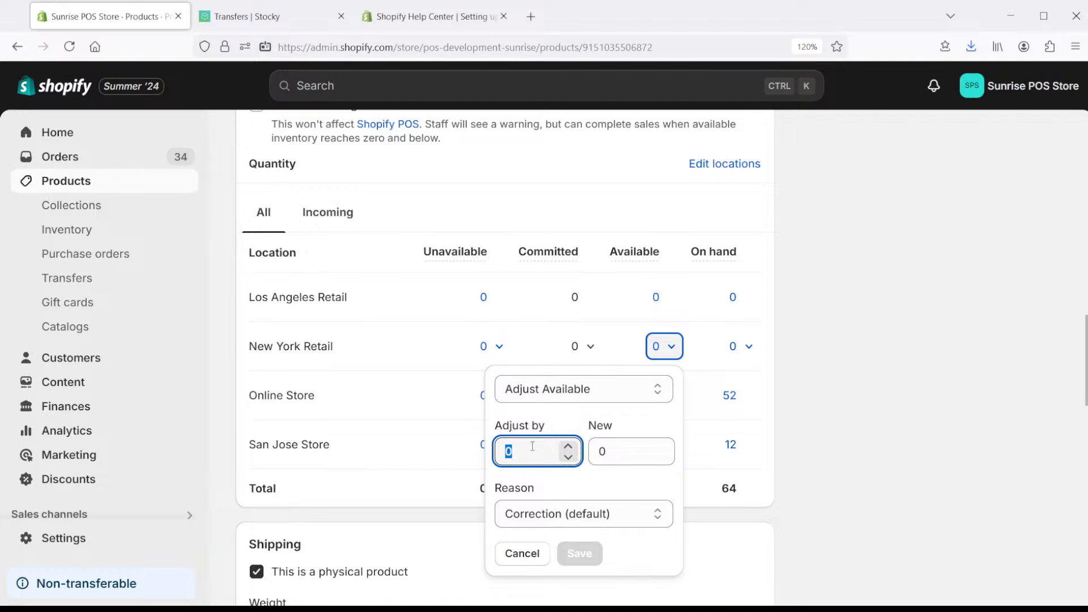
{"action": "type", "text": "2"}
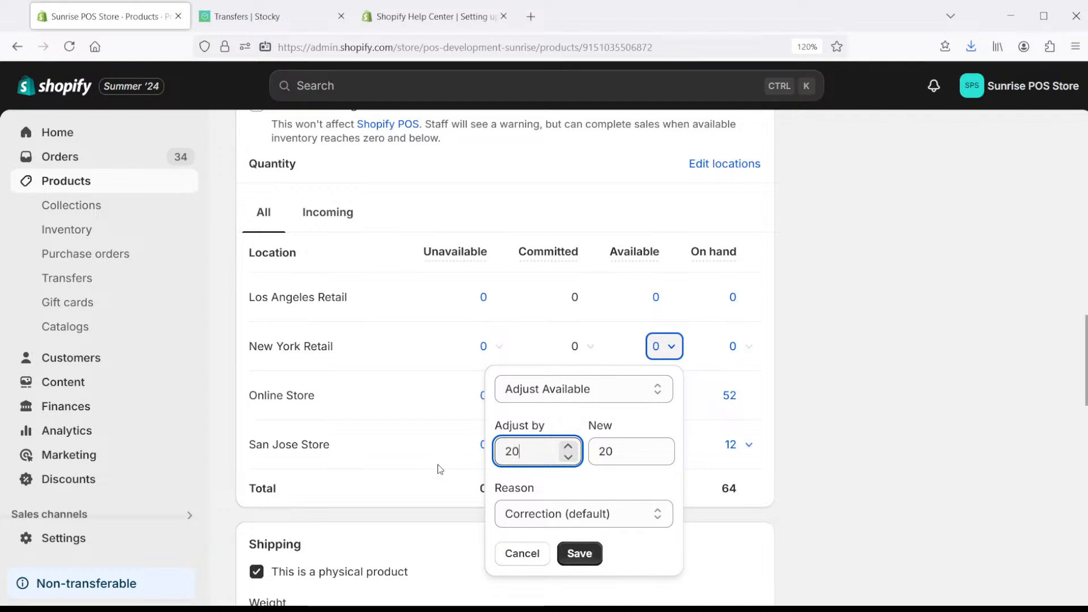
{"action": "left_click", "coordinate": [589, 555]}
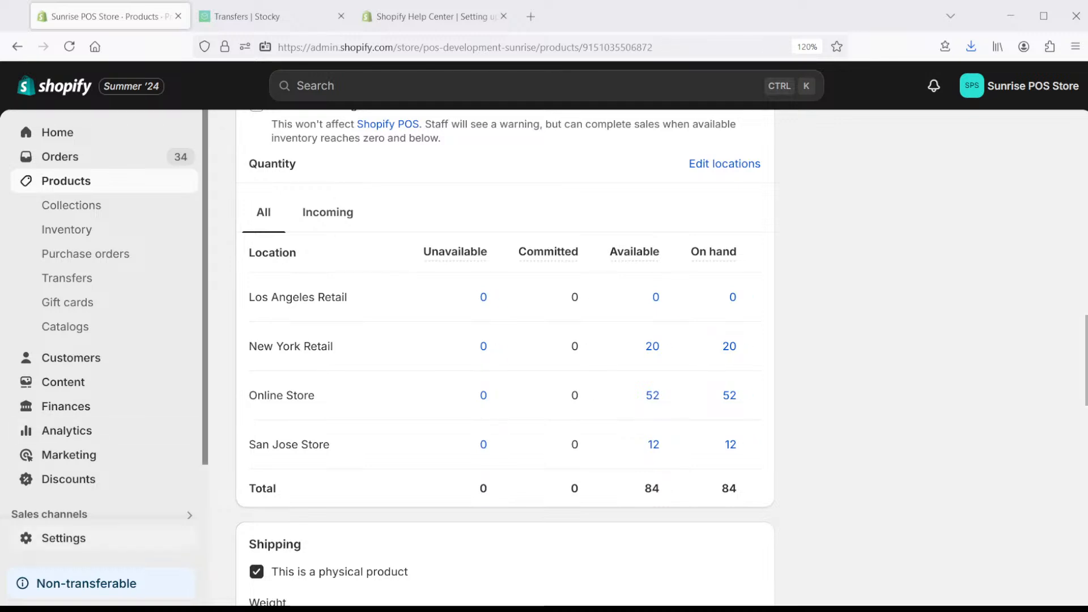
- Go to Shipping and delivery settings and open Pickup in store, where only San Jose Store offers pickup
{"action": "left_click", "coordinate": [75, 538]}
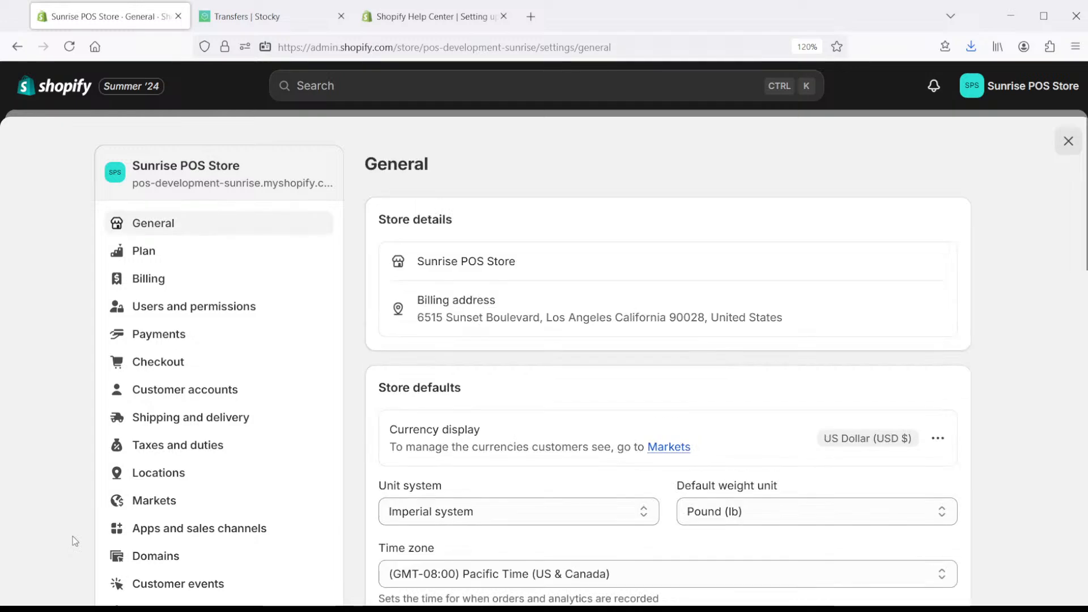
{"action": "left_click", "coordinate": [211, 425]}
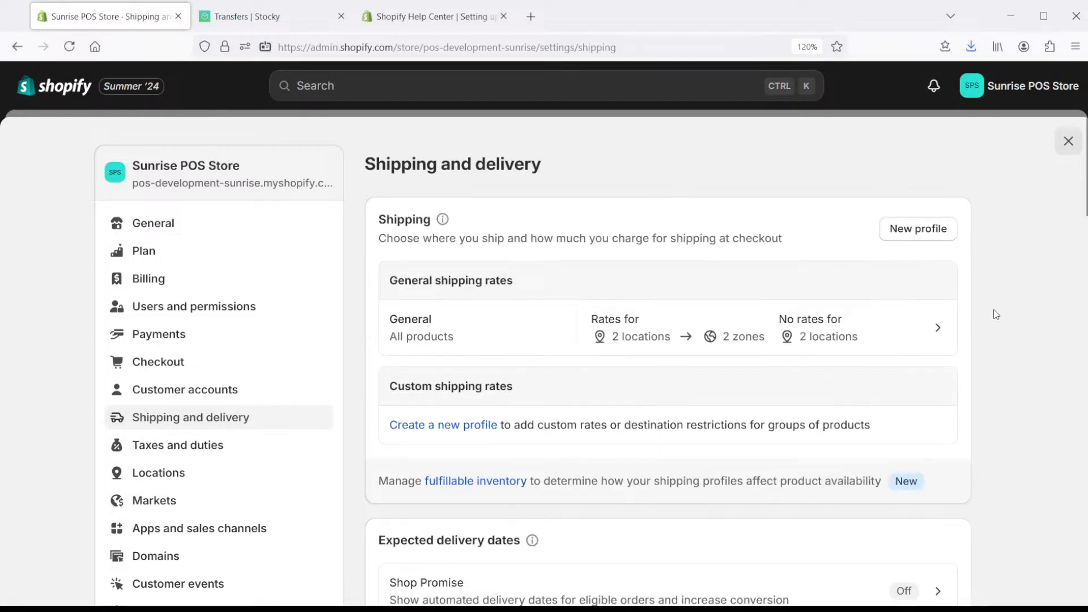
{"action": "scroll", "coordinate": [1081, 300], "scroll_direction": "down", "scroll_amount": 10}
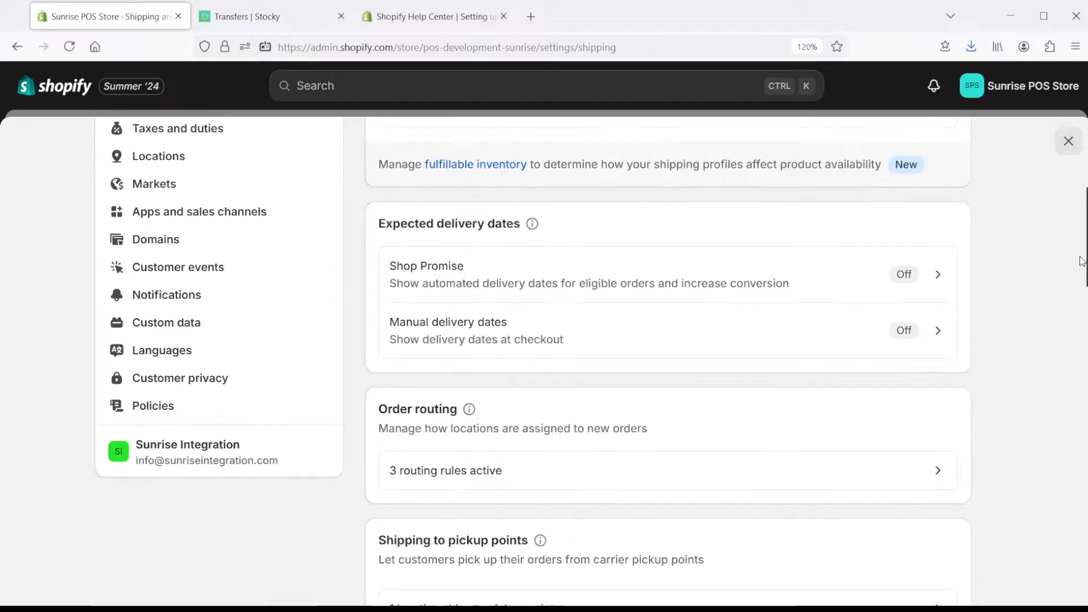
{"action": "scroll", "coordinate": [1081, 300], "scroll_direction": "down", "scroll_amount": 5}
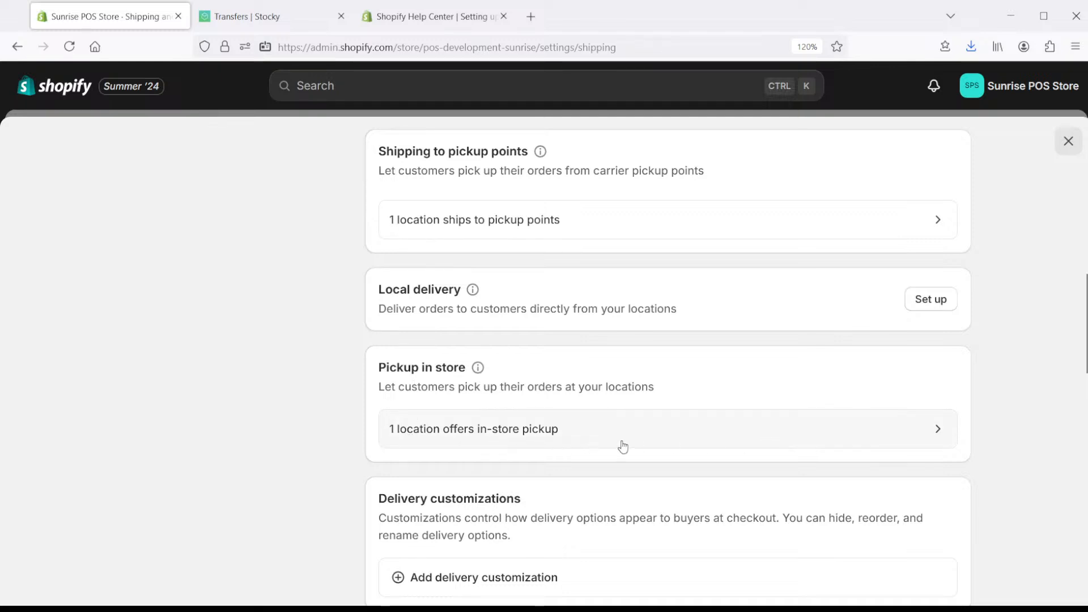
{"action": "left_click", "coordinate": [574, 440]}
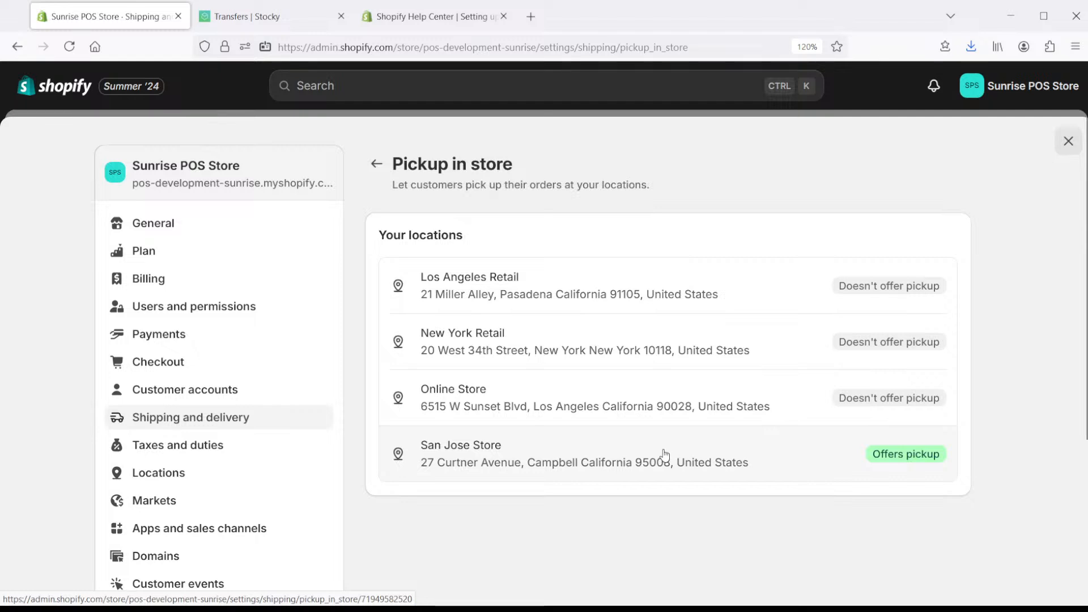
- Enable in-store pickup for New York Retail with a 2-hour expected pickup time and save
{"action": "left_click", "coordinate": [477, 350]}
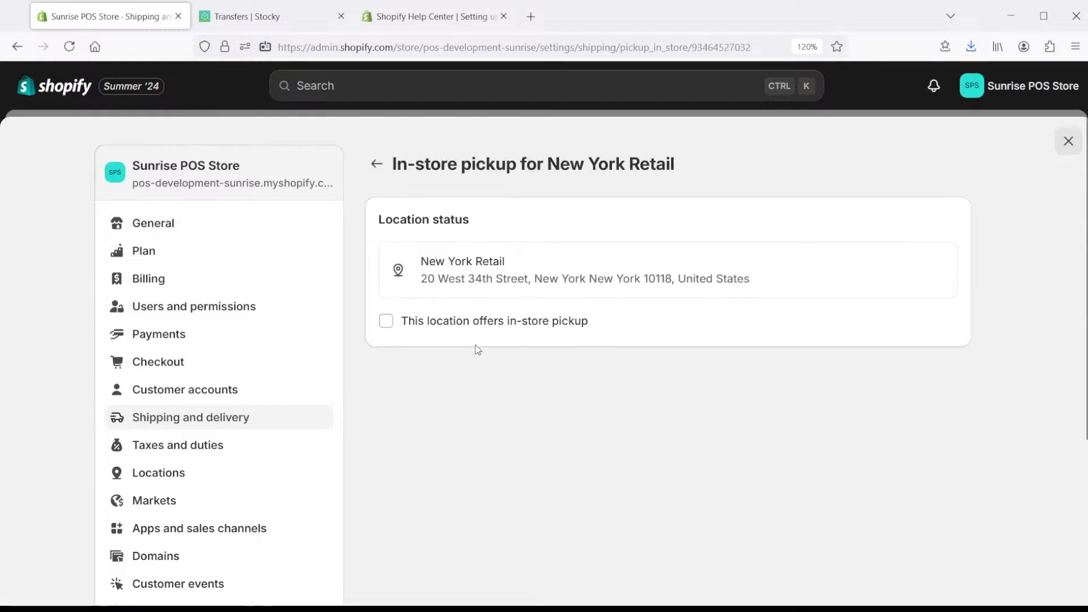
{"action": "left_click", "coordinate": [386, 322]}
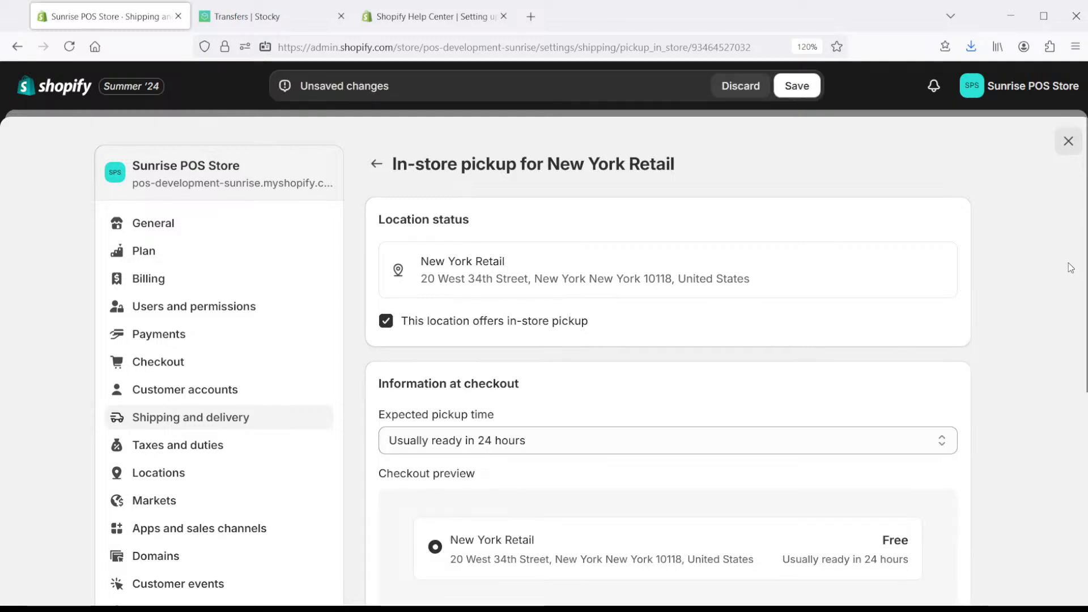
{"action": "left_click_drag", "start_coordinate": [1085, 250], "coordinate": [818, 316]}
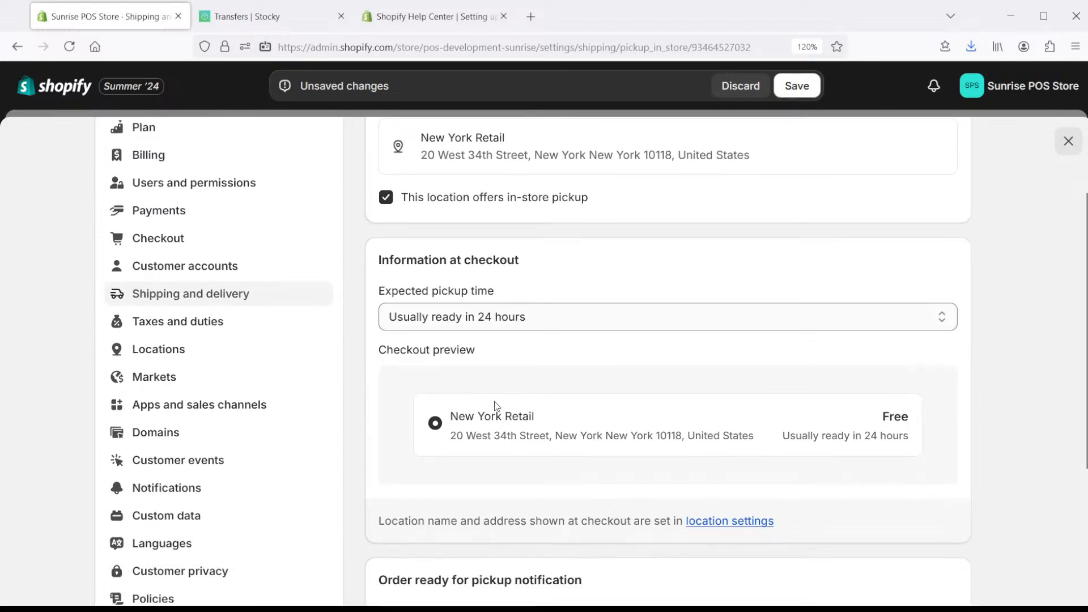
{"action": "left_click", "coordinate": [508, 378]}
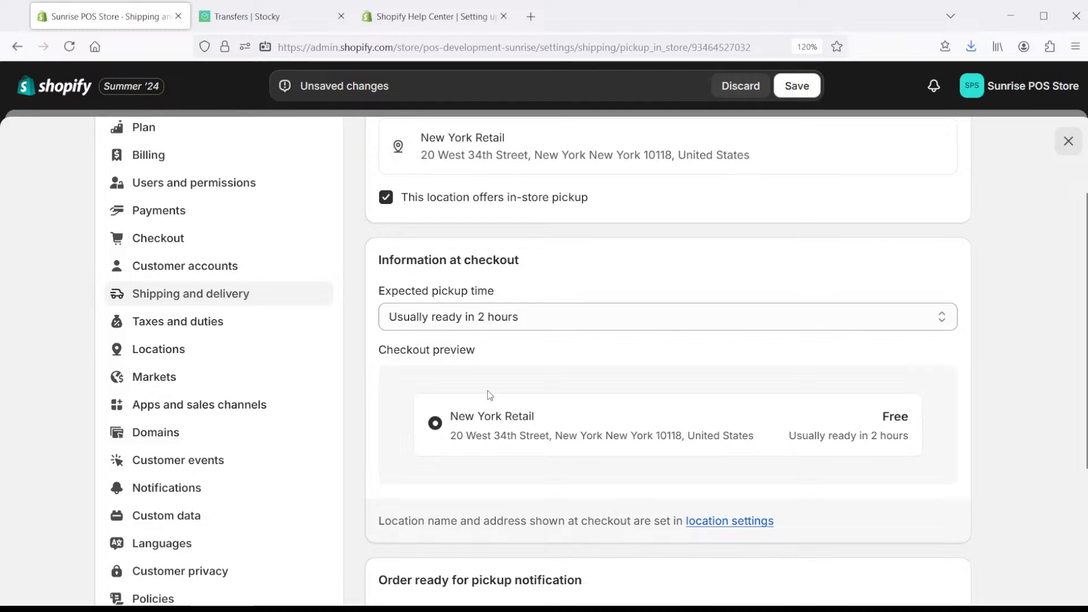
{"action": "scroll", "coordinate": [589, 377], "scroll_direction": "down", "scroll_amount": 3}
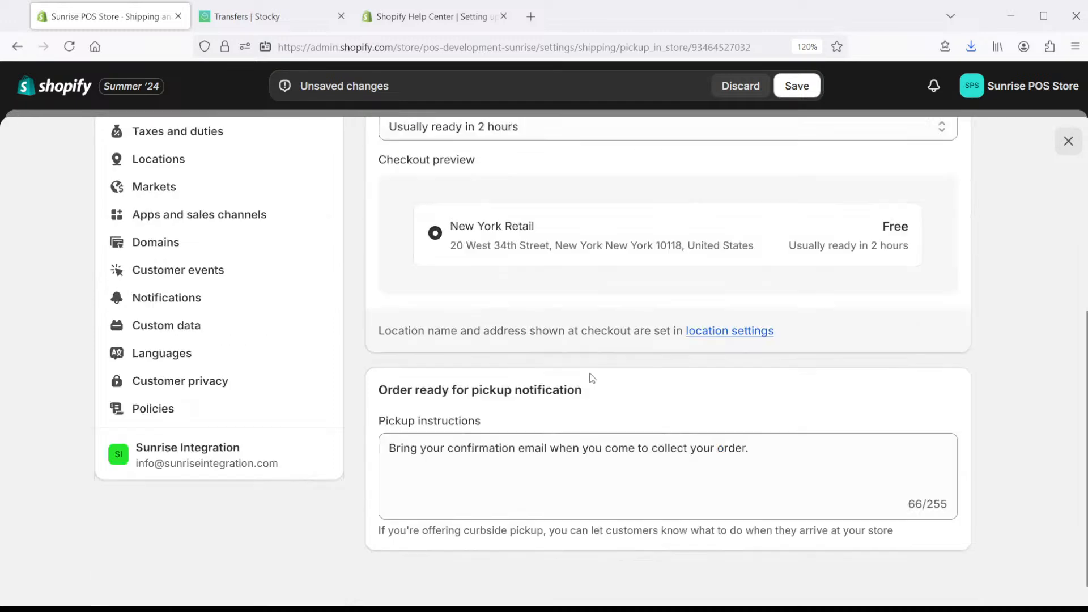
{"action": "scroll", "coordinate": [573, 358], "scroll_direction": "up", "scroll_amount": 5}
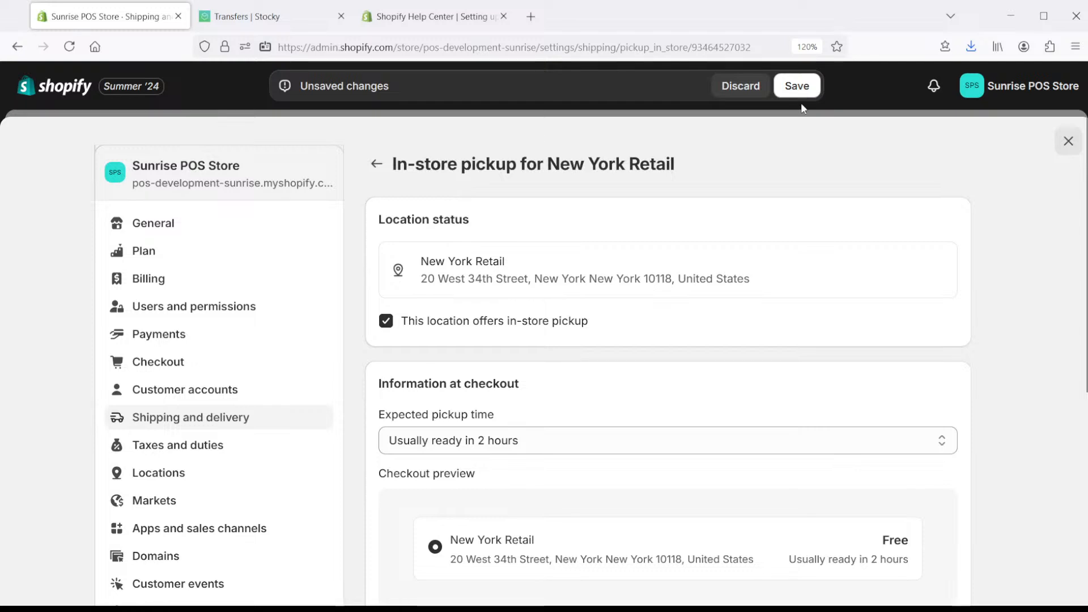
{"action": "left_click", "coordinate": [796, 86]}
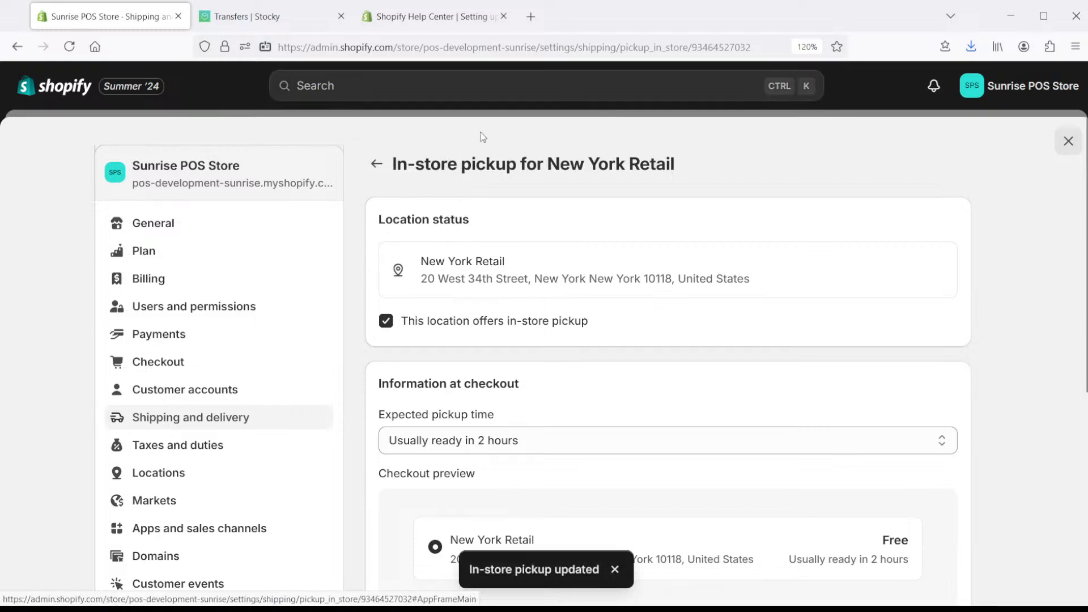
{"action": "left_click", "coordinate": [375, 165]}
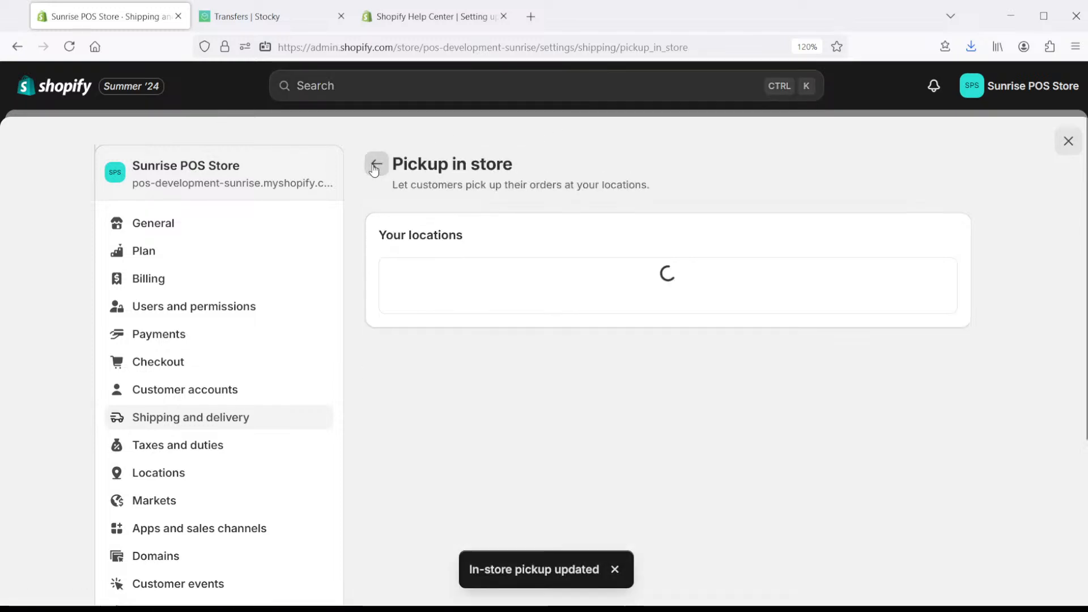
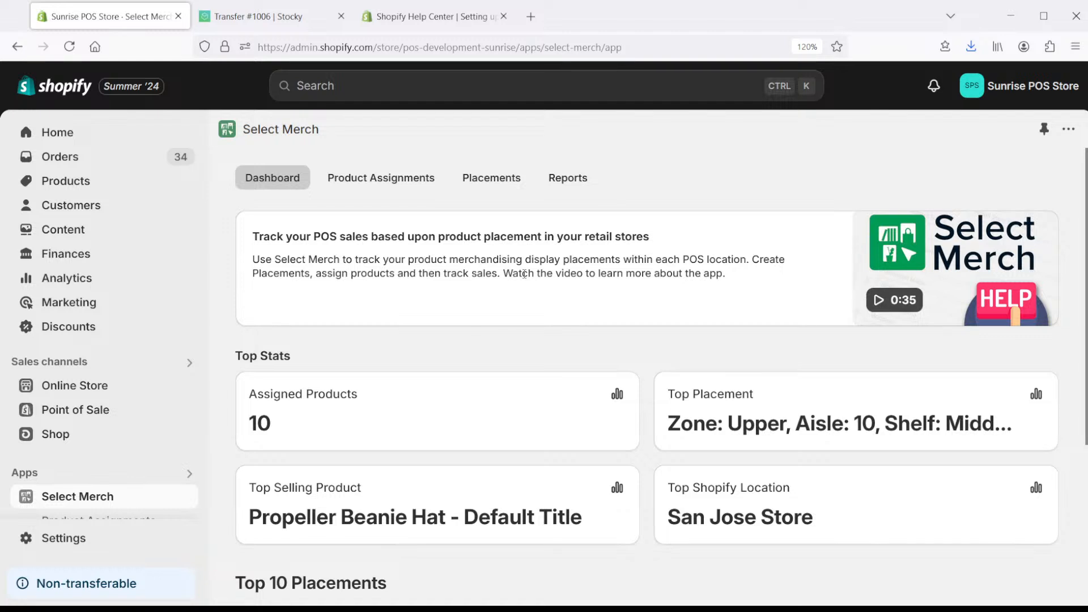
- Browse San Jose Store's placement names (Window display, Zone, Aisle, Rack, Row, Shelf), leaving Rack unchanged
{"action": "left_click", "coordinate": [491, 178]}
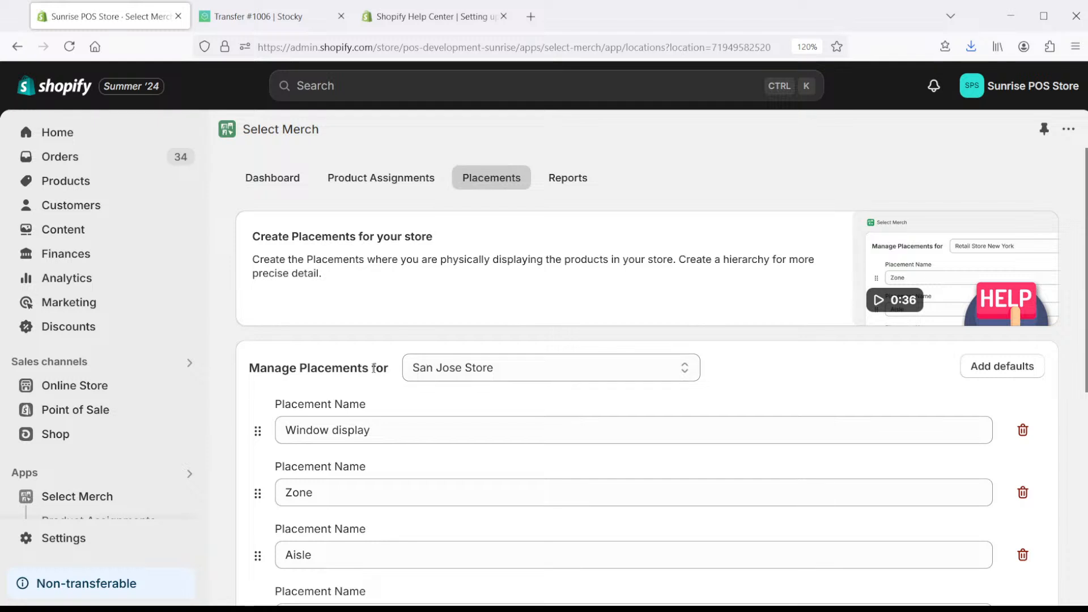
{"action": "left_click_drag", "start_coordinate": [1087, 210], "coordinate": [1087, 285]}
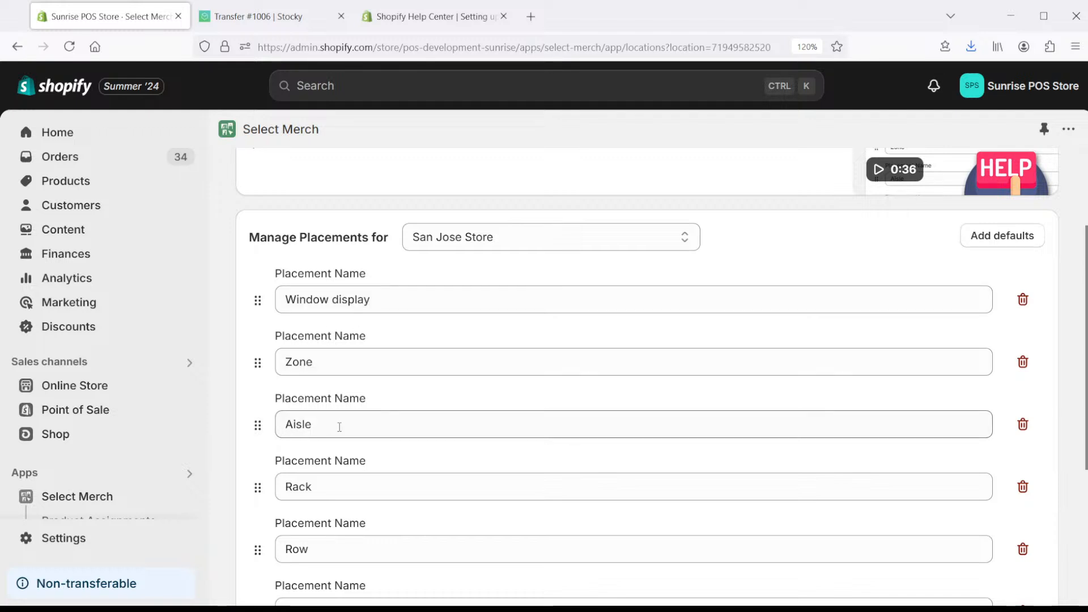
{"action": "left_click_drag", "start_coordinate": [320, 488], "coordinate": [259, 489]}
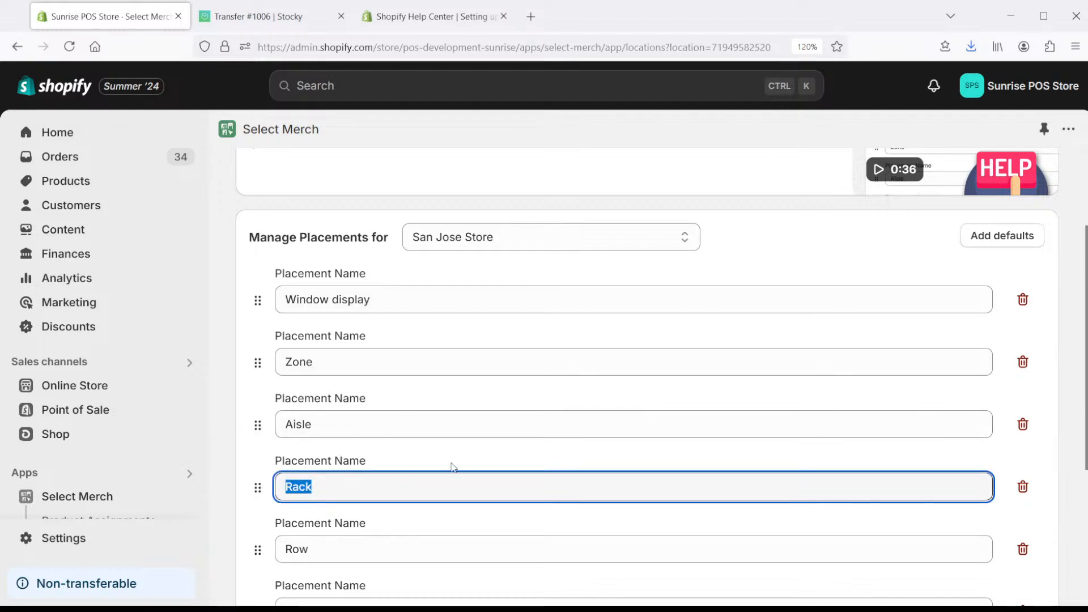
{"action": "scroll", "coordinate": [1082, 330], "scroll_direction": "down", "scroll_amount": 1}
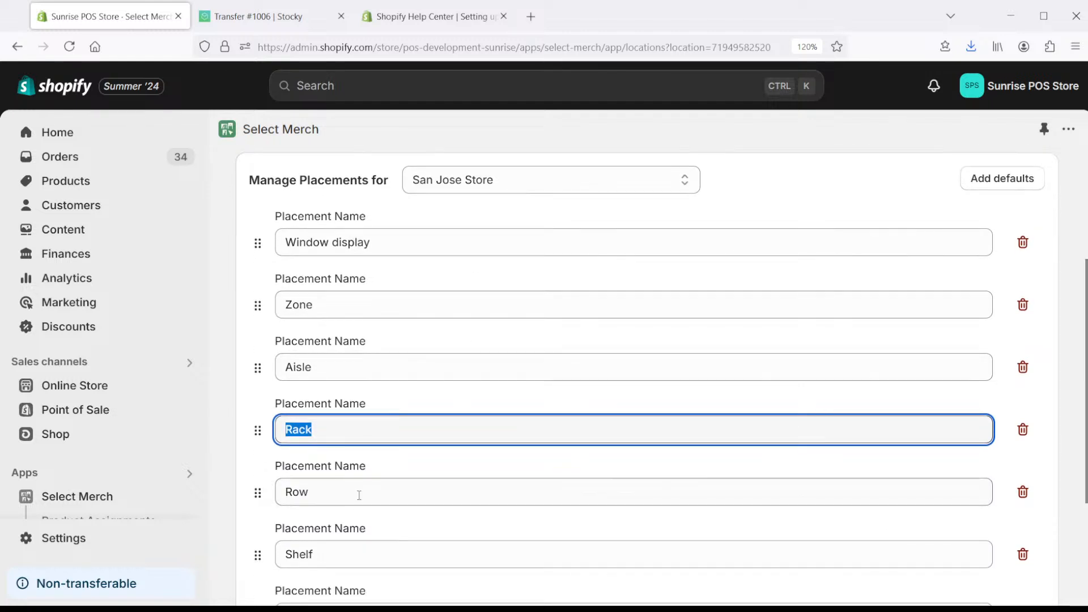
{"action": "left_click", "coordinate": [1046, 459]}
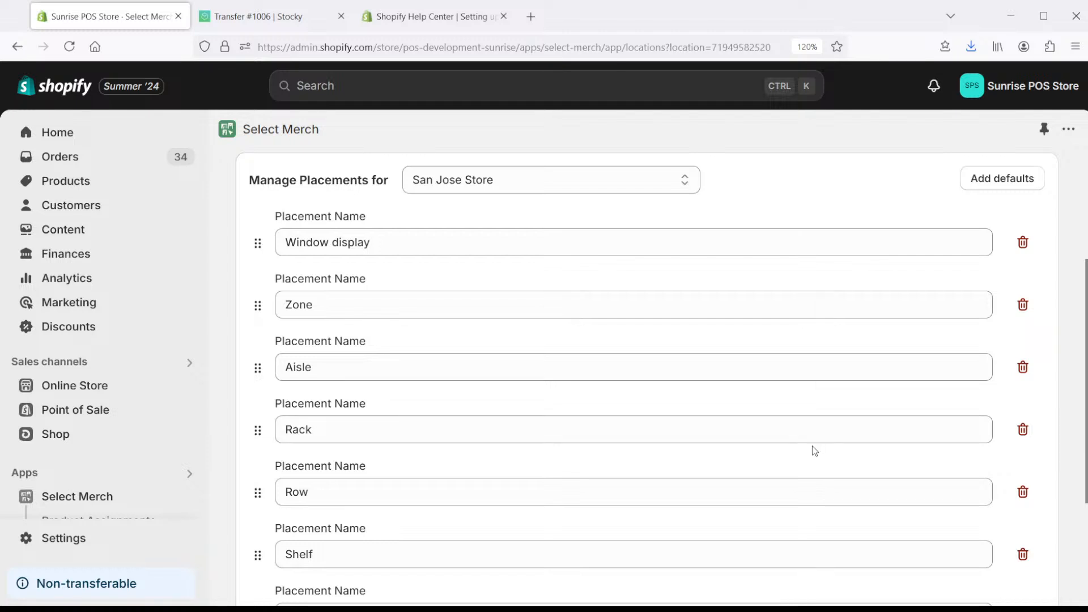
{"action": "scroll", "coordinate": [814, 451], "scroll_direction": "up", "scroll_amount": 3}
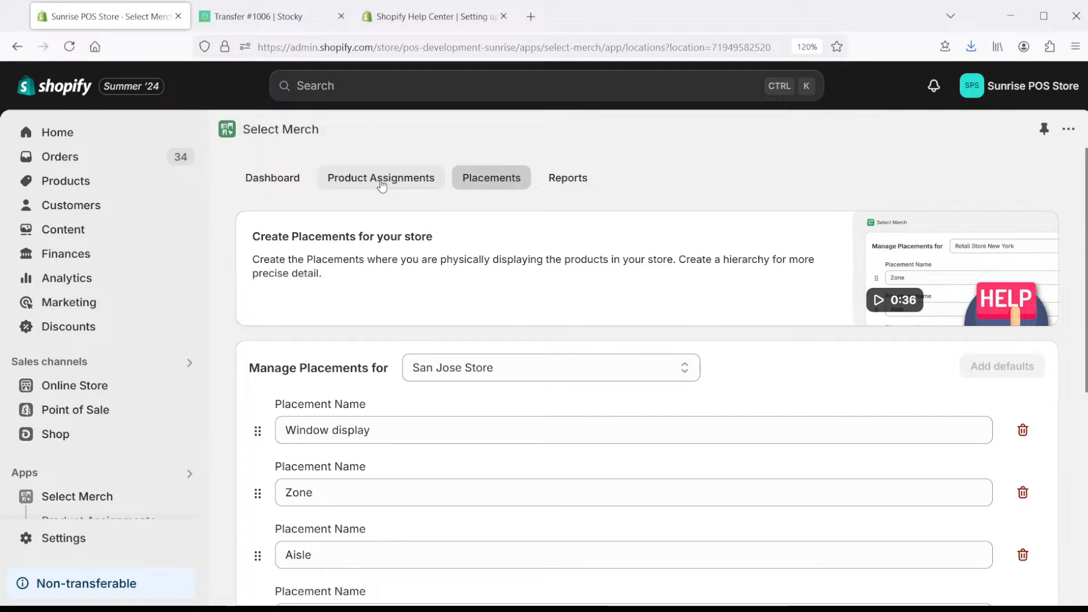
- Open Propeller Beanie Hat - Default Title from Product Assignments to see Zone Upper, Aisle 10, Shelf Middle
{"action": "left_click", "coordinate": [381, 180]}
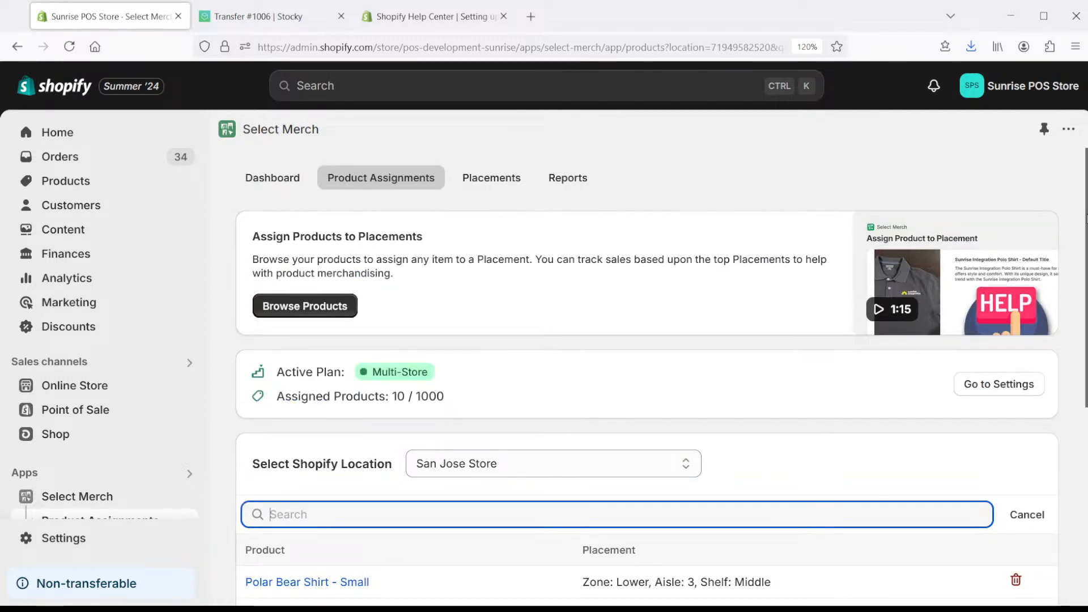
{"action": "scroll", "coordinate": [1084, 315], "scroll_direction": "down", "scroll_amount": 3}
{"action": "left_click_drag", "start_coordinate": [1084, 314], "coordinate": [1086, 374]}
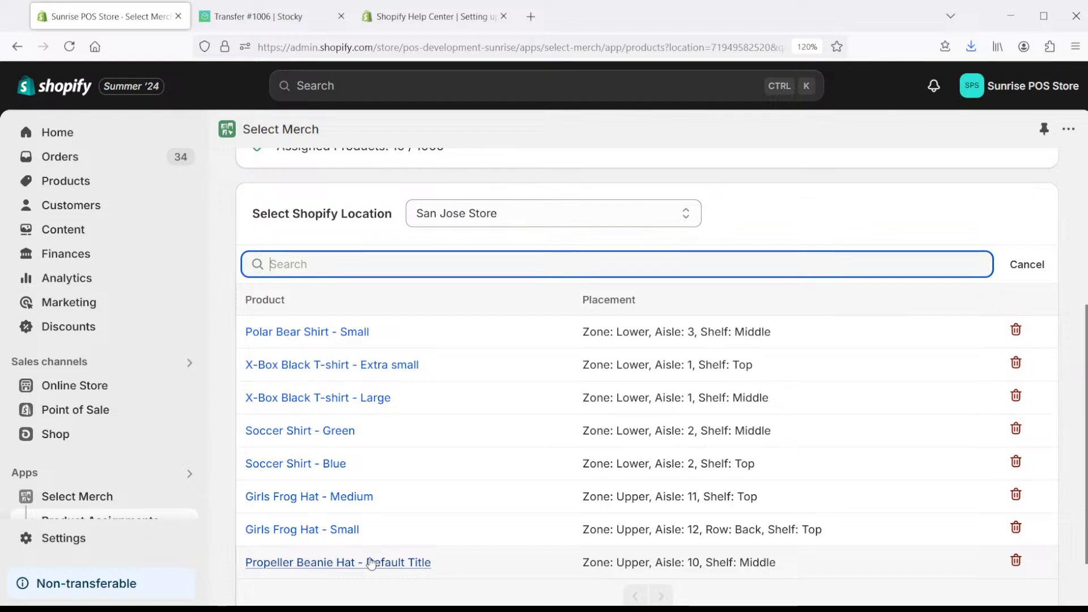
{"action": "left_click", "coordinate": [304, 562]}
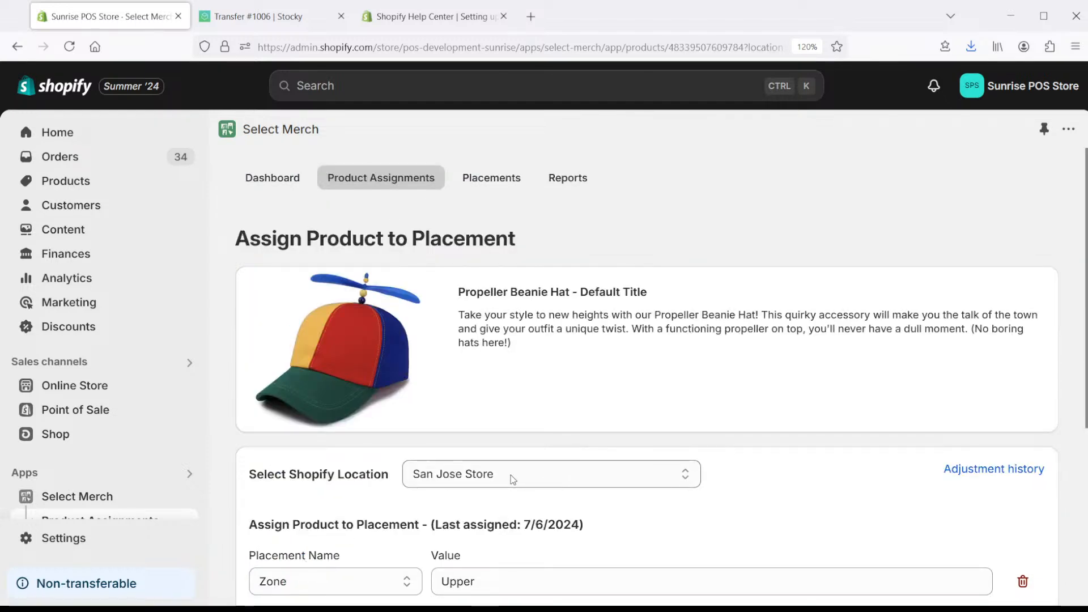
{"action": "left_click_drag", "start_coordinate": [1086, 244], "coordinate": [1083, 384]}
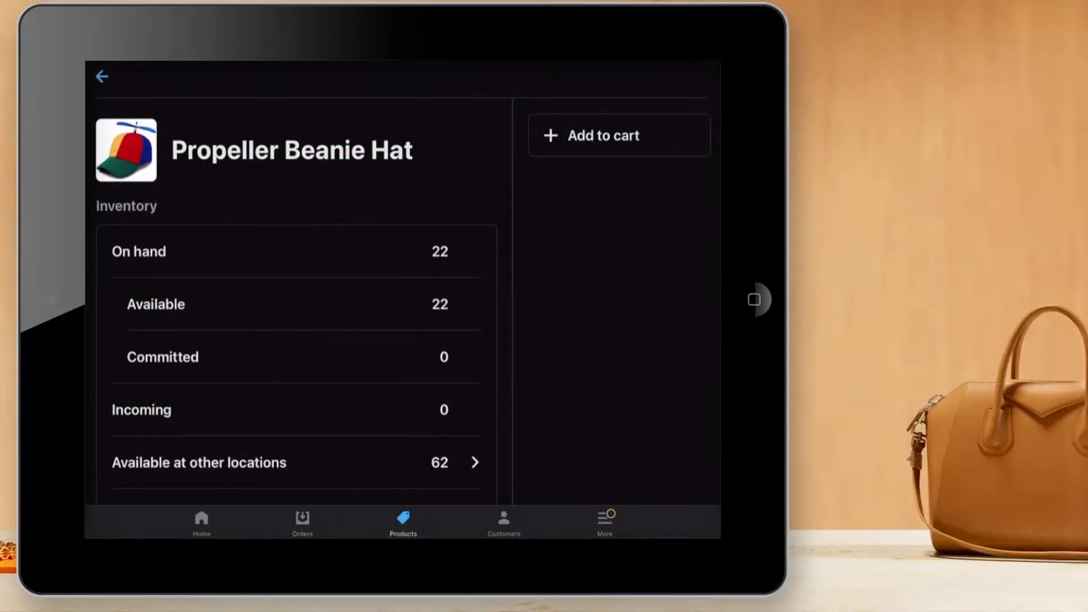
- Check the hat's POS stock (22 on hand, 62 elsewhere) and return the POS to Home
{"action": "left_click", "coordinate": [201, 523]}
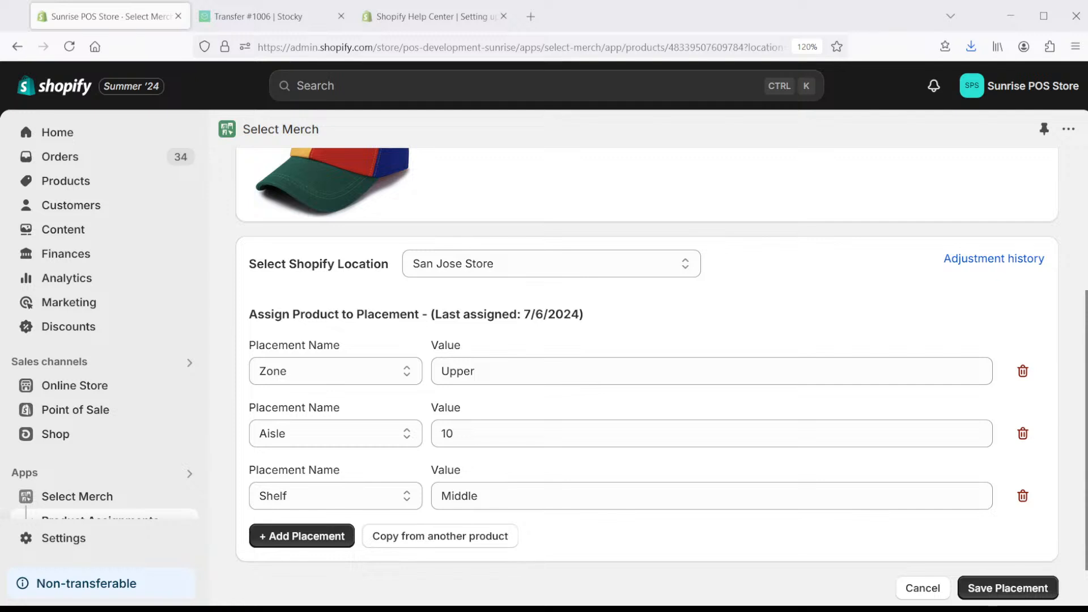
- Open the Sales vs. Placements report and select the Propeller Beanie Hat as its product
{"action": "scroll", "coordinate": [85, 397], "scroll_direction": "down", "scroll_amount": 3}
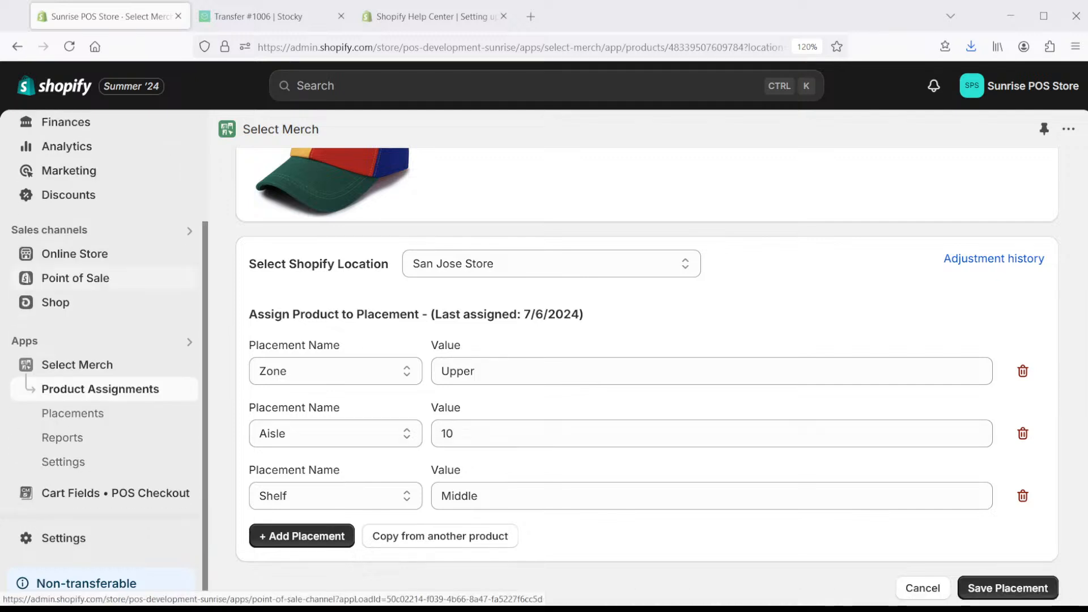
{"action": "left_click", "coordinate": [56, 447]}
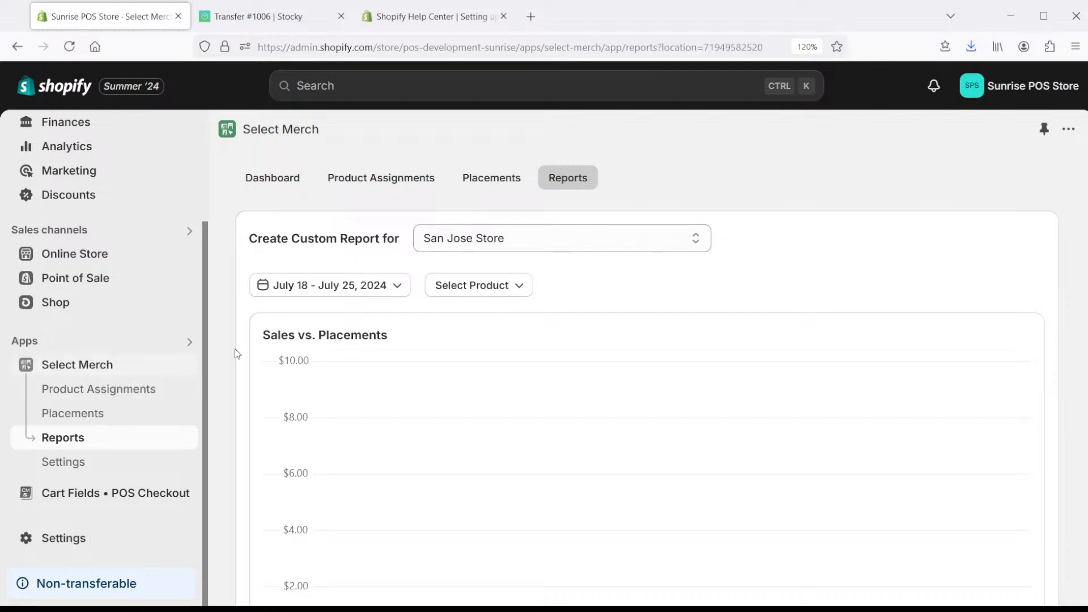
{"action": "left_click", "coordinate": [488, 283]}
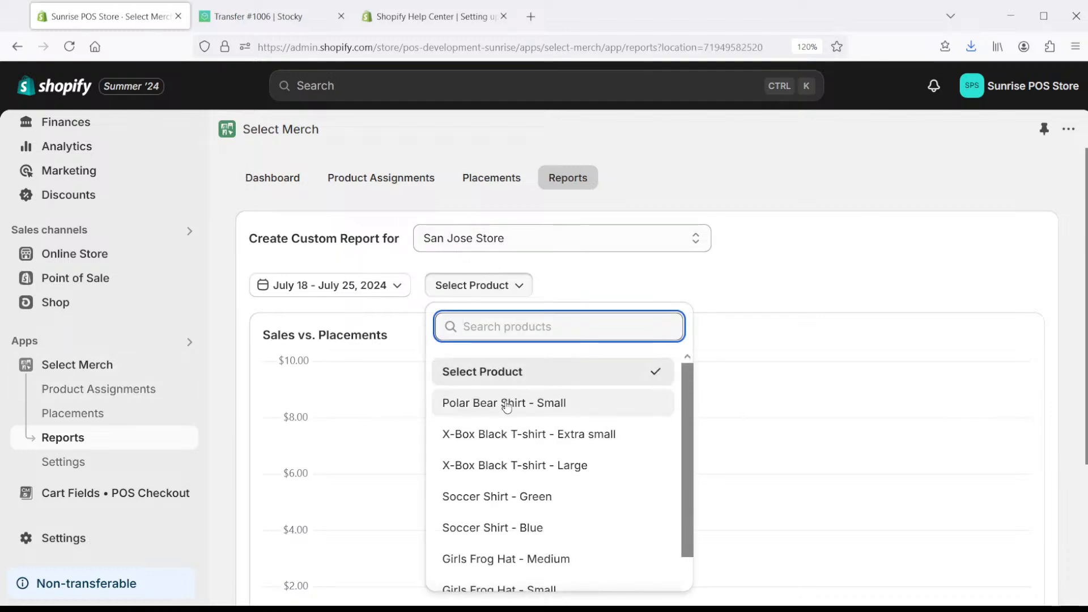
{"action": "scroll", "coordinate": [506, 404], "scroll_direction": "down", "scroll_amount": 1}
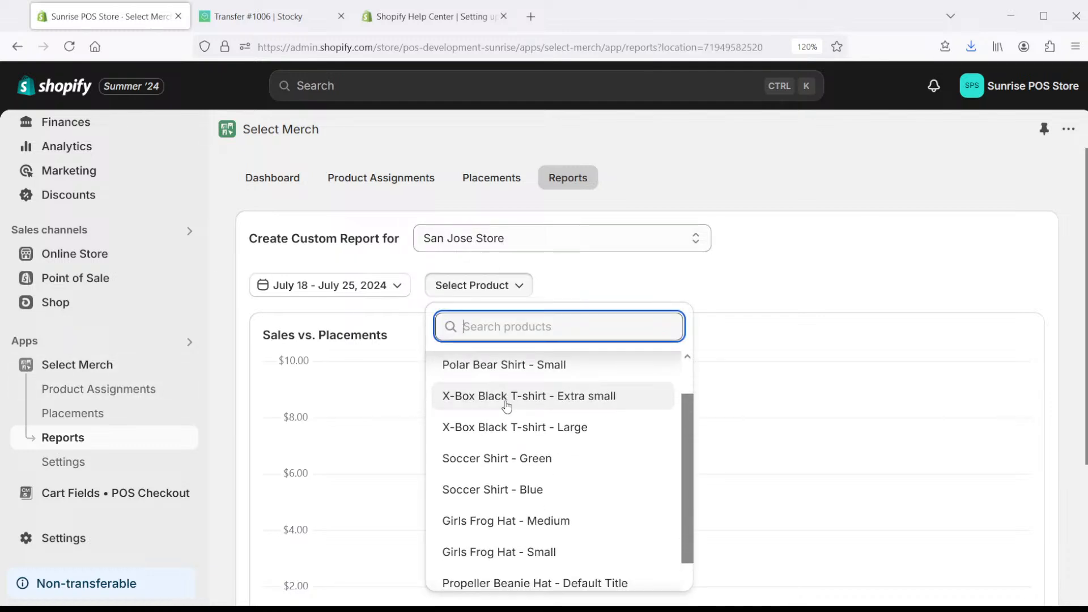
{"action": "left_click", "coordinate": [560, 583]}
- Set the report's date range to May 1 – July 31, 2024
{"action": "left_click", "coordinate": [334, 285]}
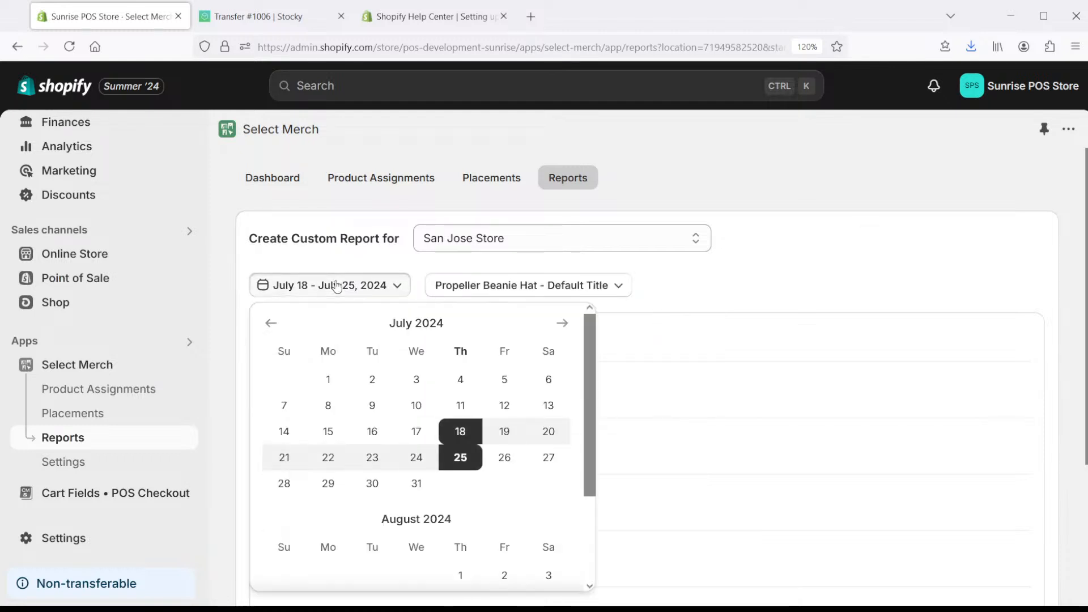
{"action": "left_click", "coordinate": [270, 323]}
{"action": "left_click", "coordinate": [270, 323]}
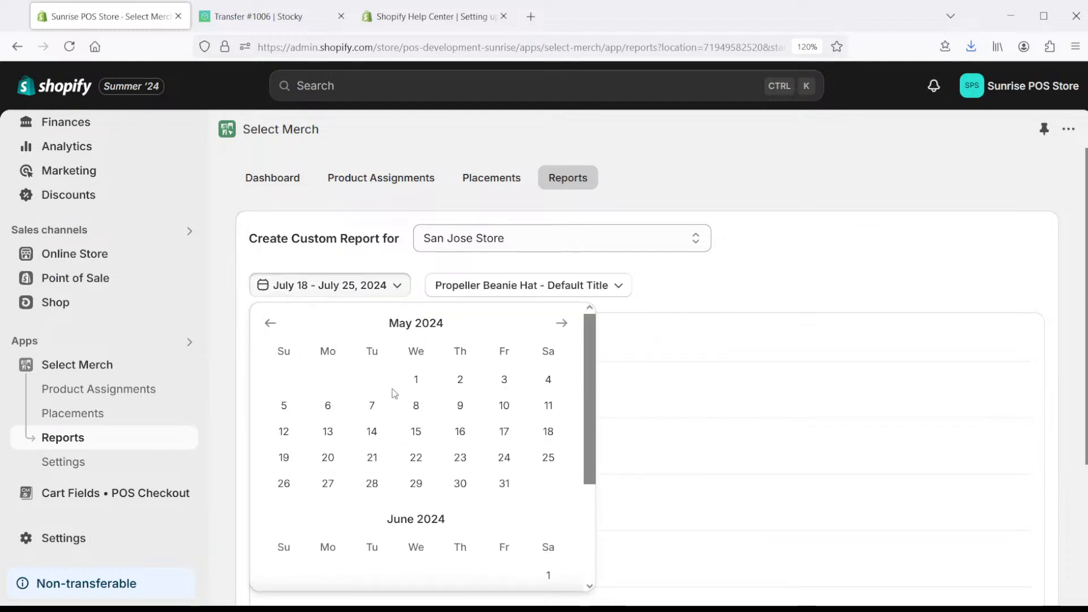
{"action": "left_click", "coordinate": [415, 379]}
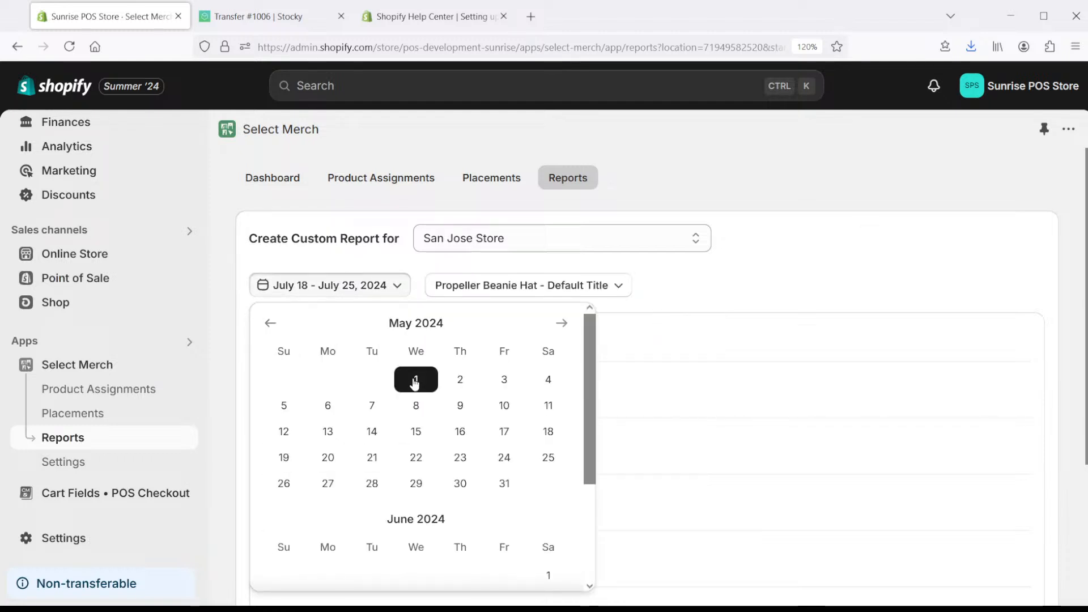
{"action": "left_click", "coordinate": [568, 326]}
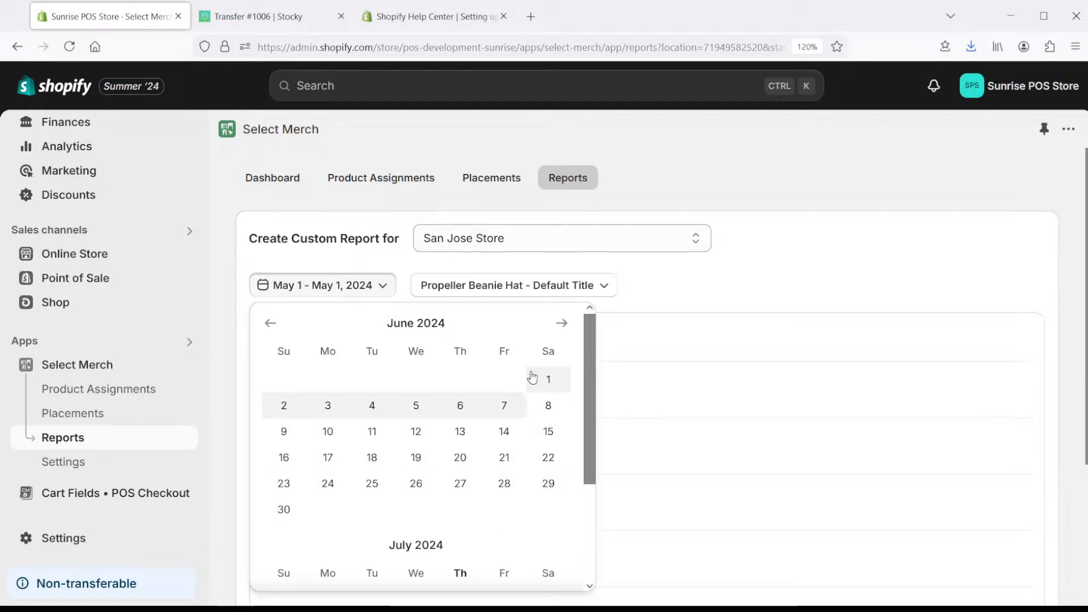
{"action": "left_click", "coordinate": [560, 324]}
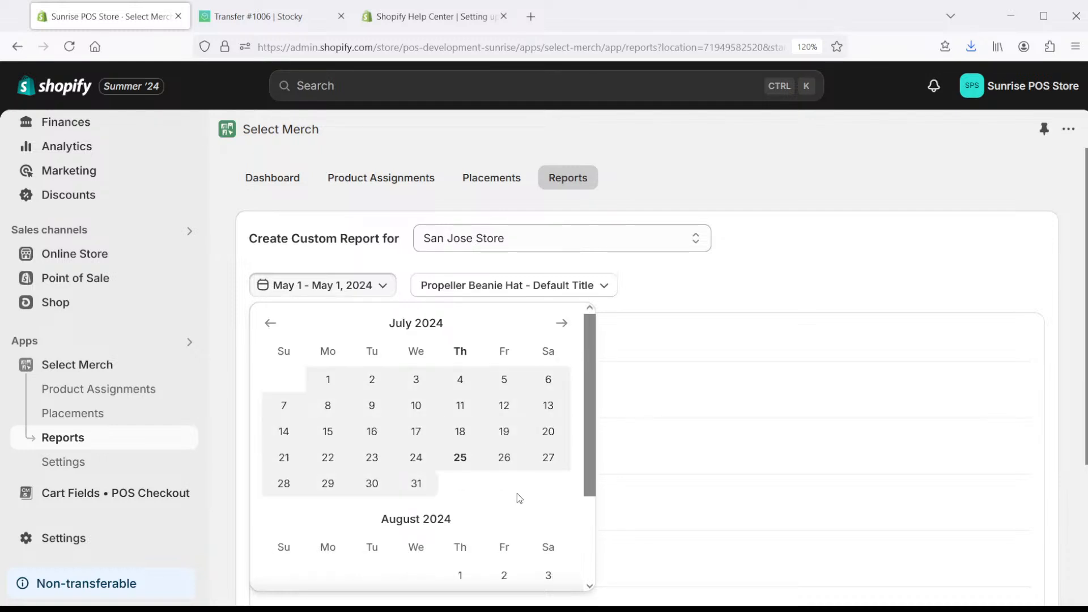
{"action": "left_click", "coordinate": [420, 484]}
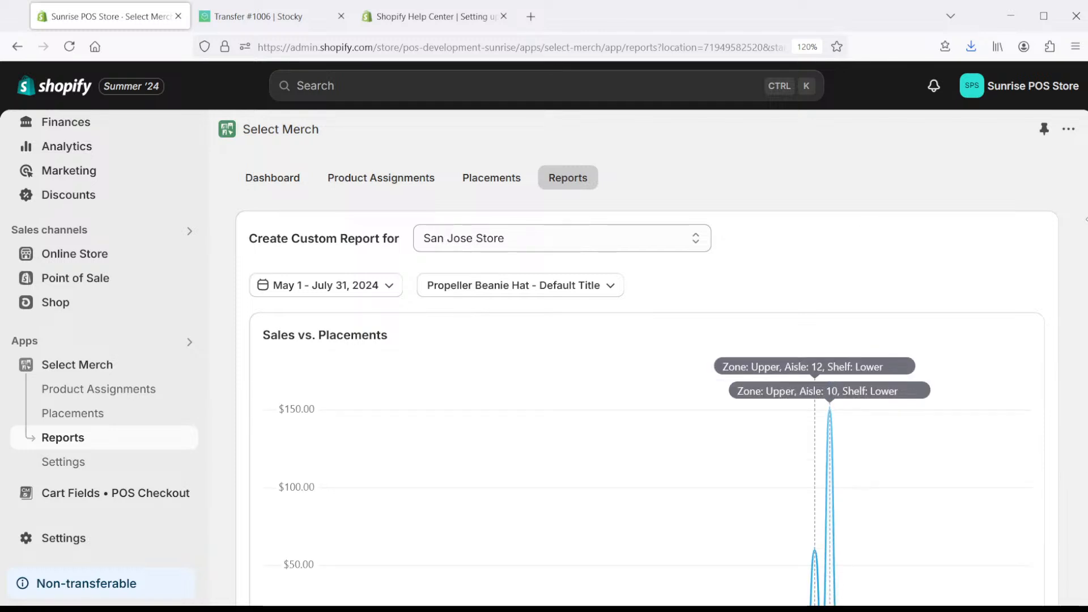
{"action": "scroll", "coordinate": [1058, 323], "scroll_direction": "down", "scroll_amount": 2}
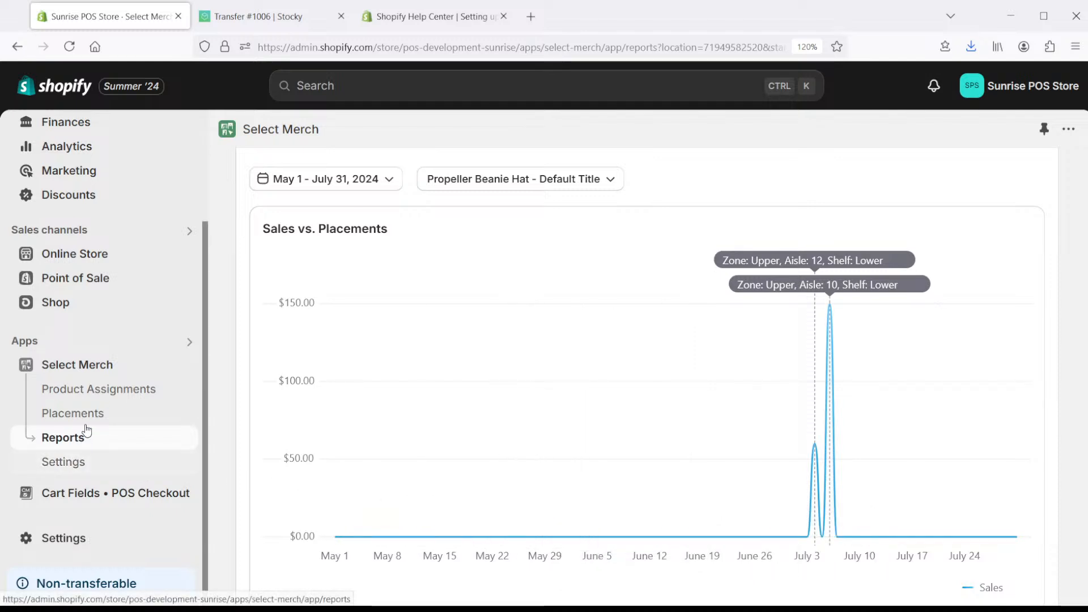
- Read the Propeller Beanie Hat's Adjustment history table, then return to Product Assignments (10 of 1000)
{"action": "left_click", "coordinate": [92, 393]}
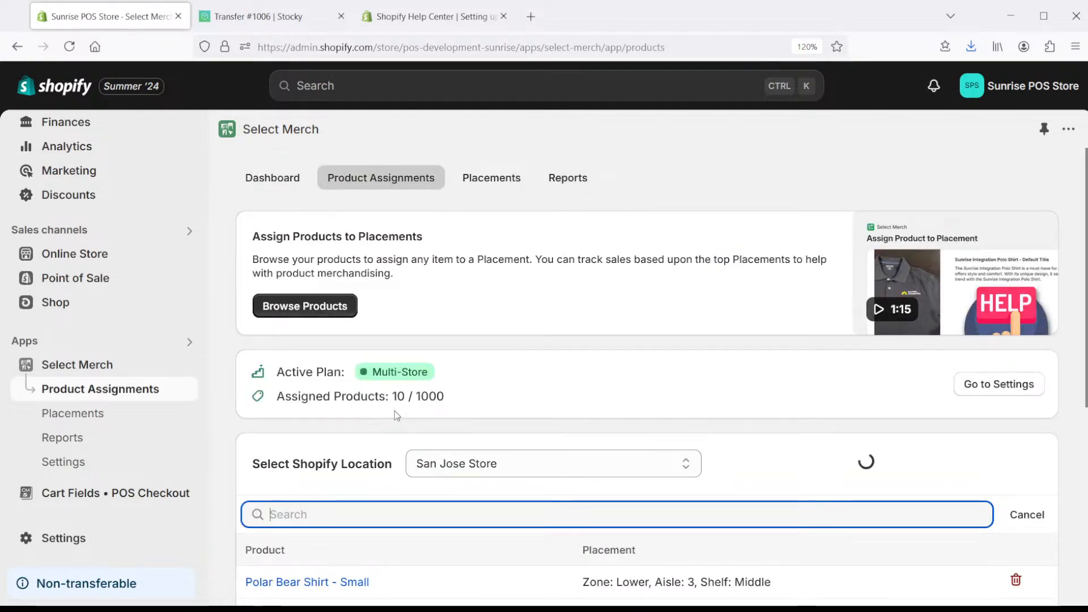
{"action": "scroll", "coordinate": [362, 442], "scroll_direction": "down", "scroll_amount": 5}
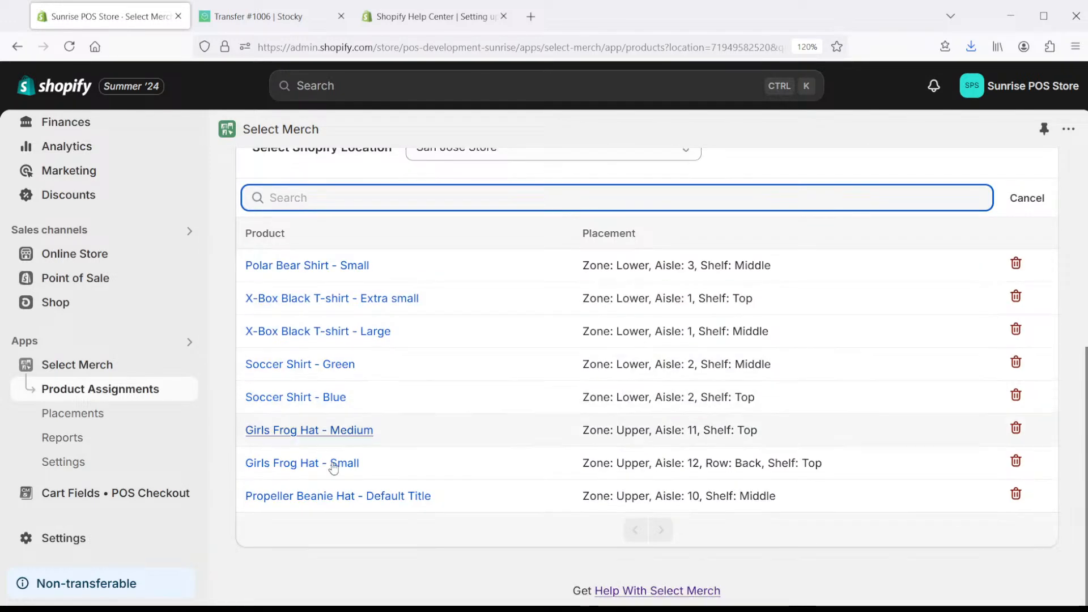
{"action": "left_click", "coordinate": [338, 496]}
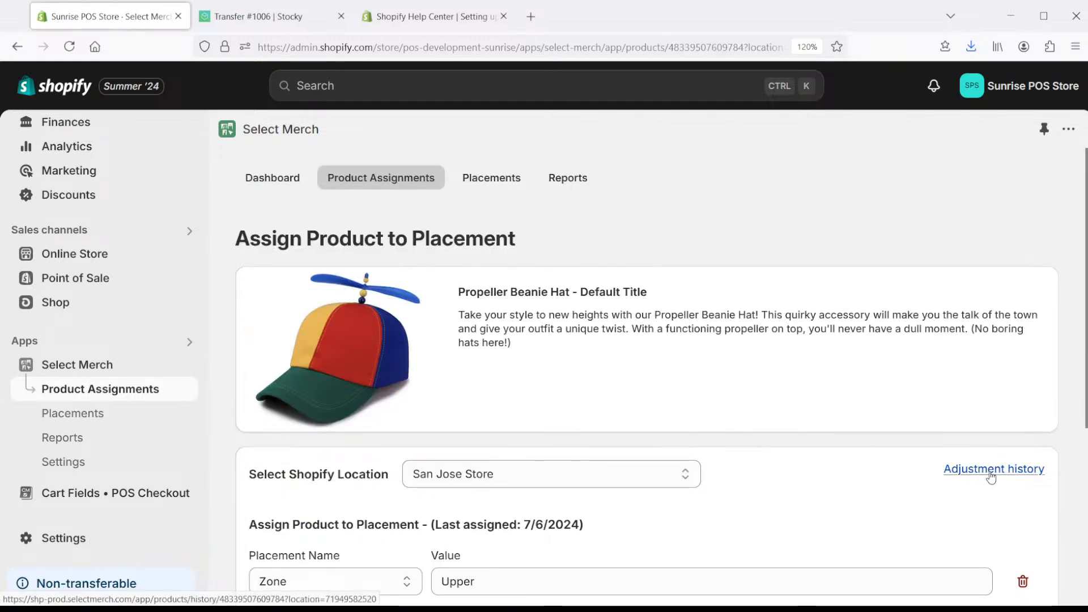
{"action": "left_click", "coordinate": [990, 470]}
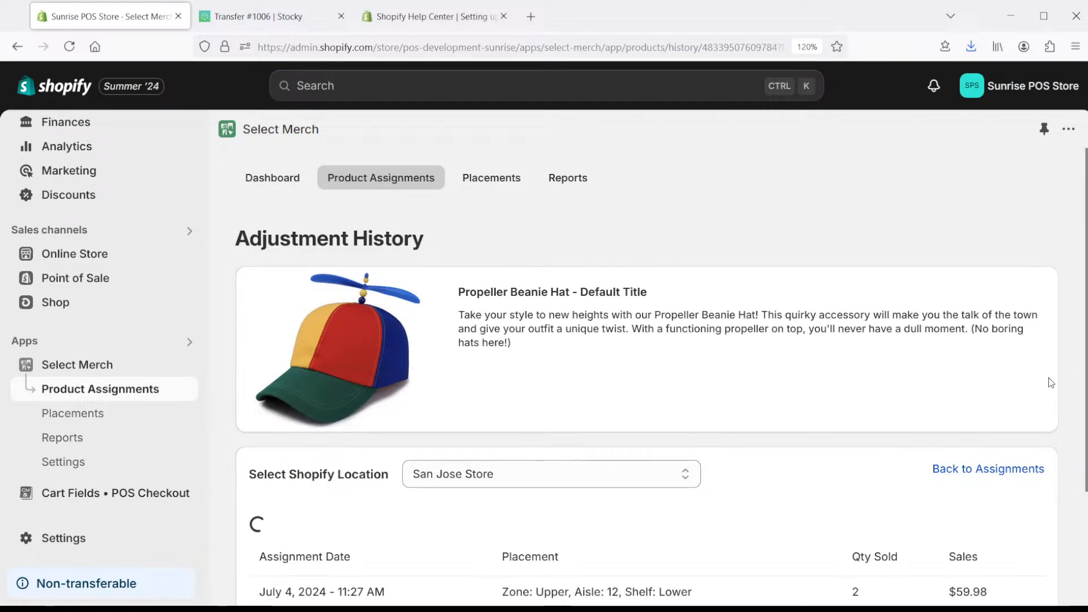
{"action": "scroll", "coordinate": [1013, 487], "scroll_direction": "down", "scroll_amount": 3}
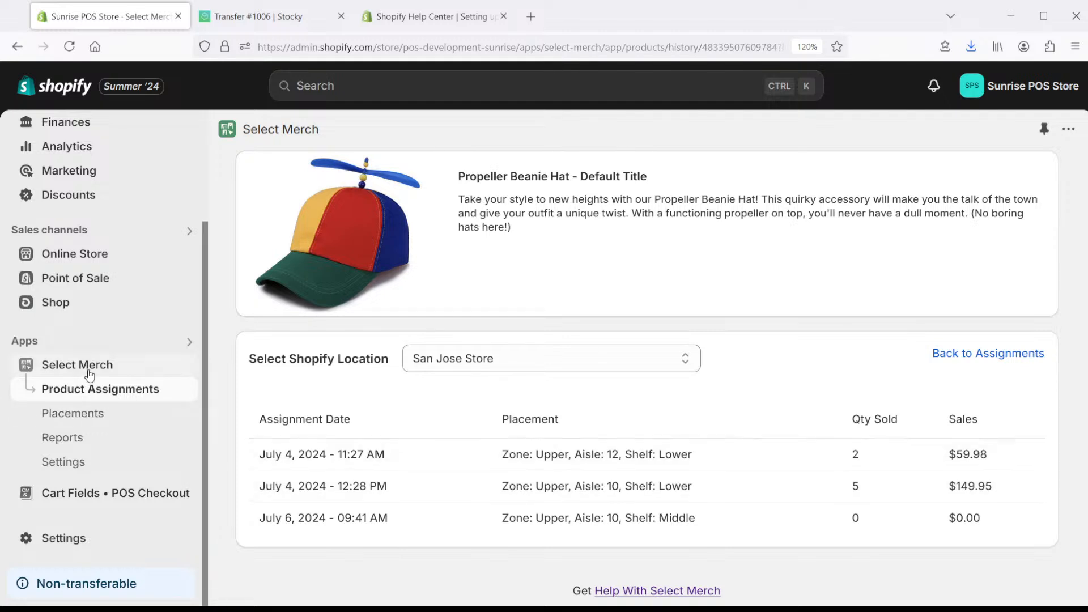
{"action": "left_click", "coordinate": [93, 389]}
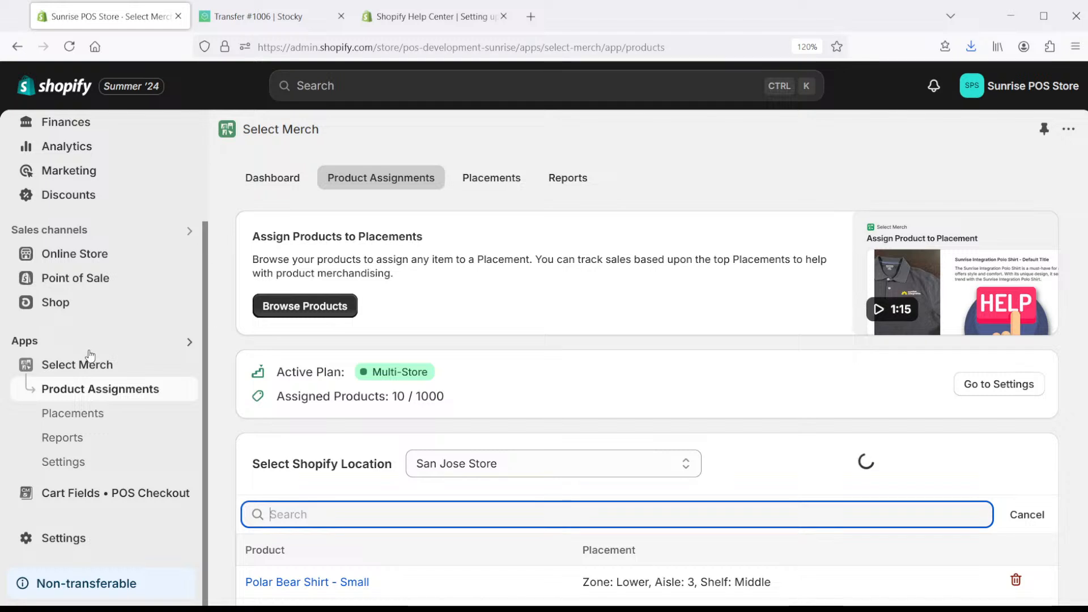
- Review the dashboard's top stats and Top 10 Placements, then view Settings with 4 of 10 tracked locations
{"action": "left_click", "coordinate": [93, 363]}
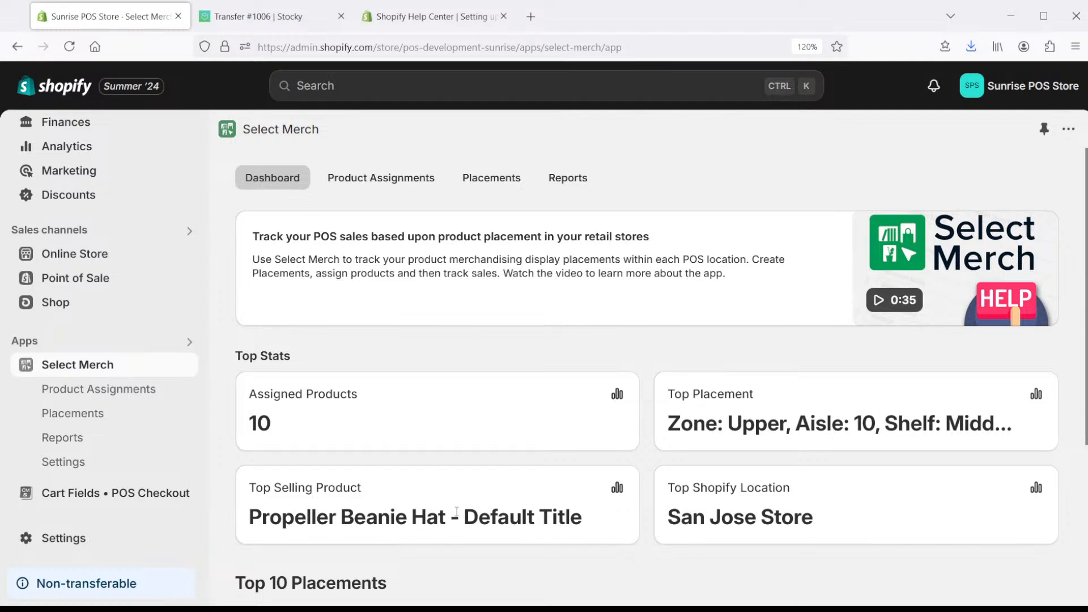
{"action": "scroll", "coordinate": [748, 498], "scroll_direction": "down", "scroll_amount": 5}
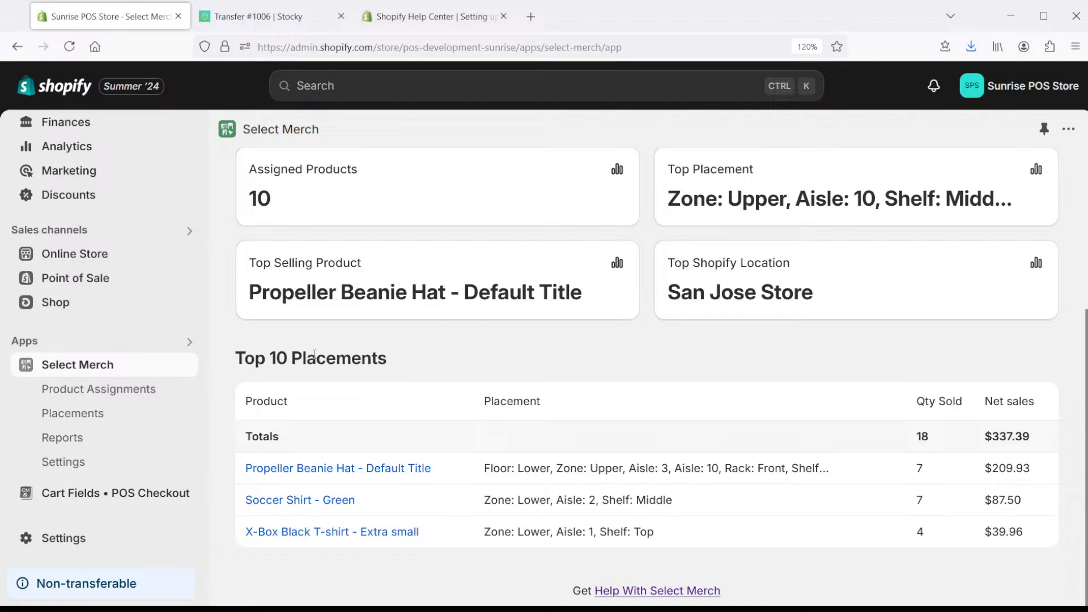
{"action": "left_click", "coordinate": [89, 464]}
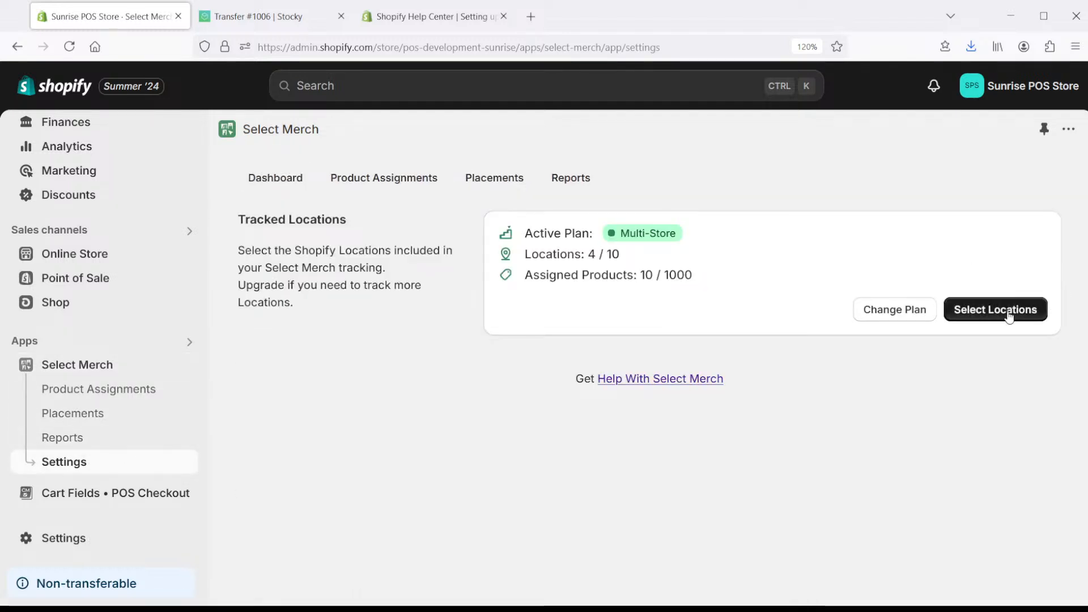
- Add New York Retail and Los Angeles Retail to tracked locations and confirm, reaching 6 of 10
{"action": "left_click", "coordinate": [1008, 311]}
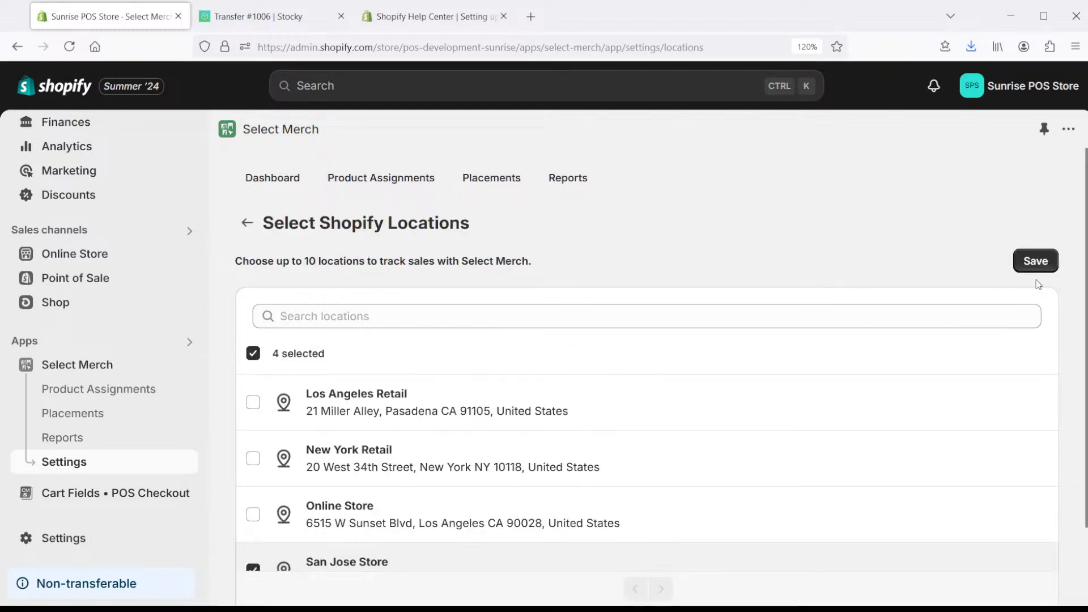
{"action": "scroll", "coordinate": [646, 374], "scroll_direction": "down", "scroll_amount": 2}
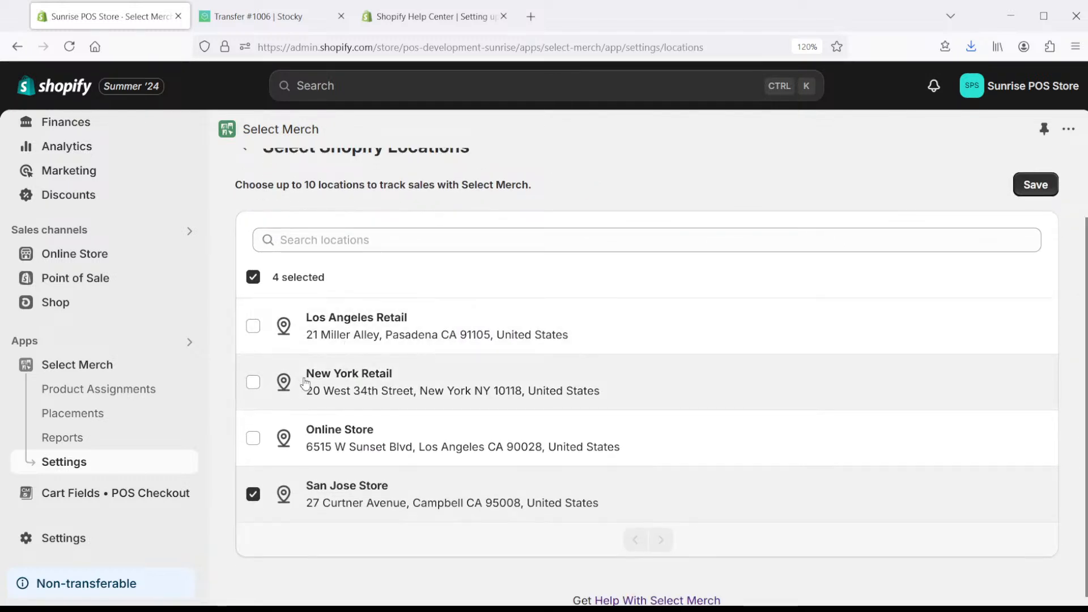
{"action": "left_click", "coordinate": [253, 382]}
{"action": "left_click", "coordinate": [254, 327]}
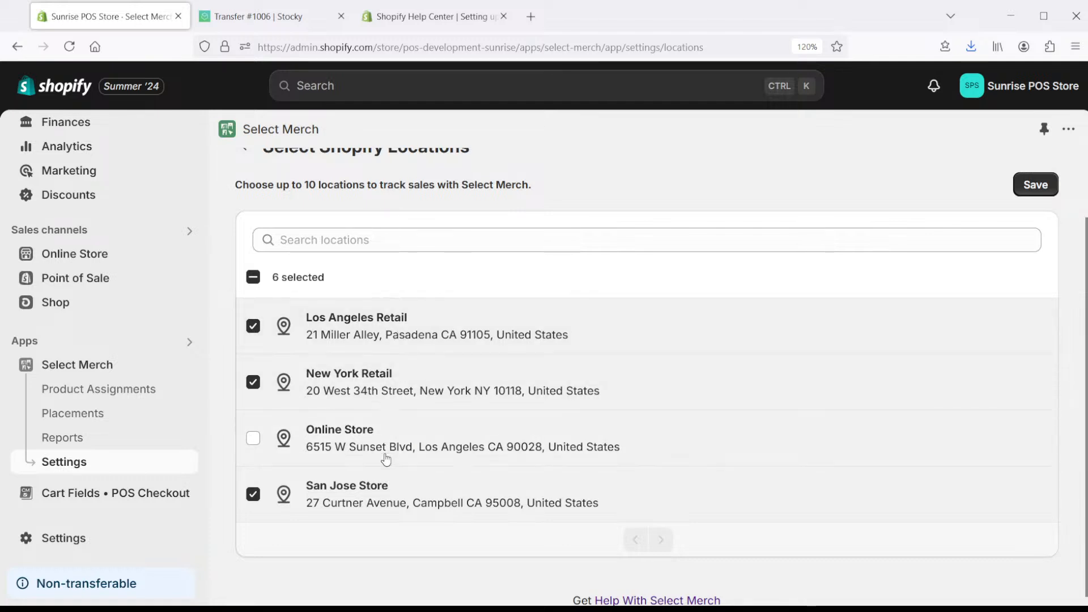
{"action": "left_click", "coordinate": [1030, 185]}
{"action": "left_click", "coordinate": [878, 486]}
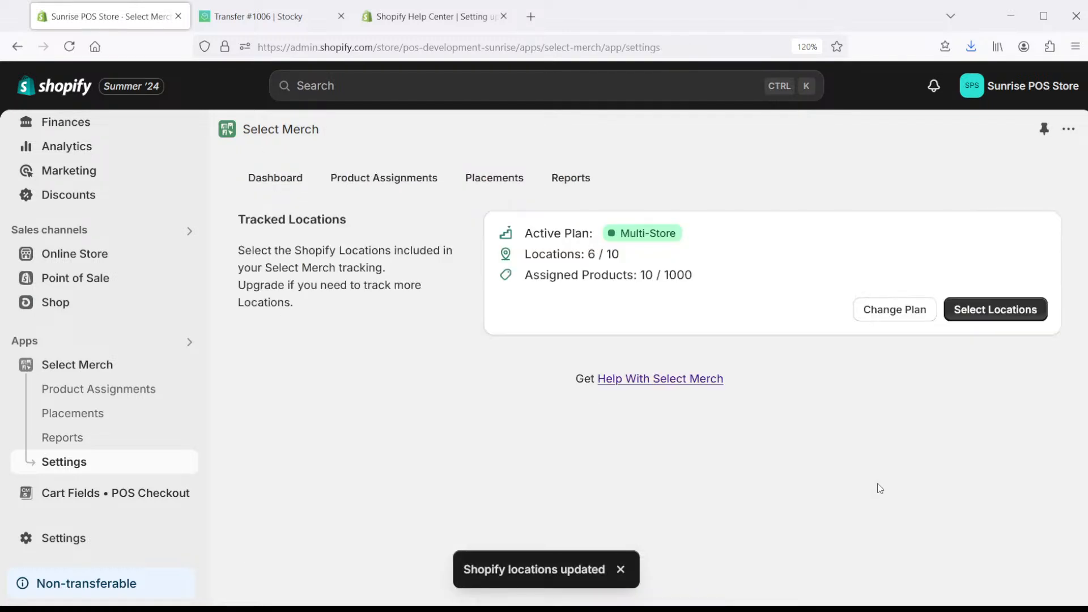
- Check placements for New York Retail and Los Angeles Retail, both empty, then return to Product Assignments
{"action": "left_click", "coordinate": [482, 184]}
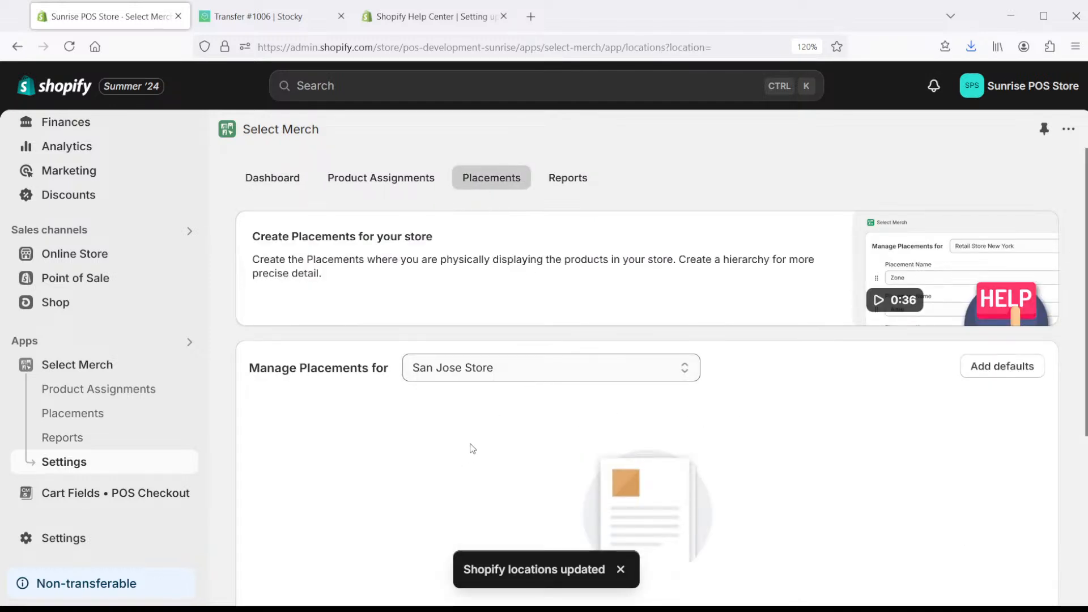
{"action": "left_click", "coordinate": [479, 420]}
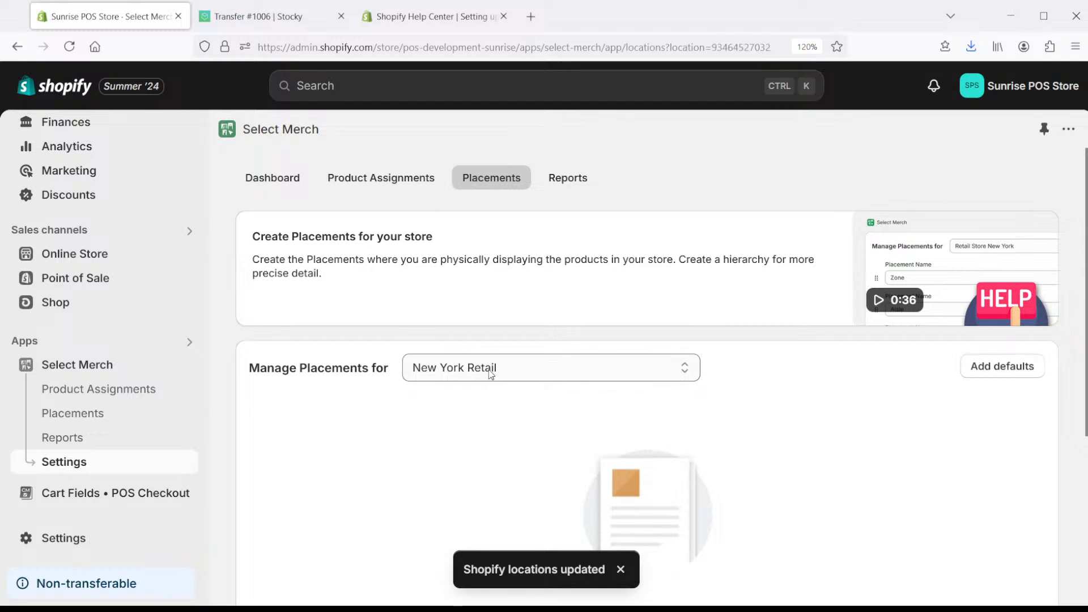
{"action": "left_click", "coordinate": [457, 450]}
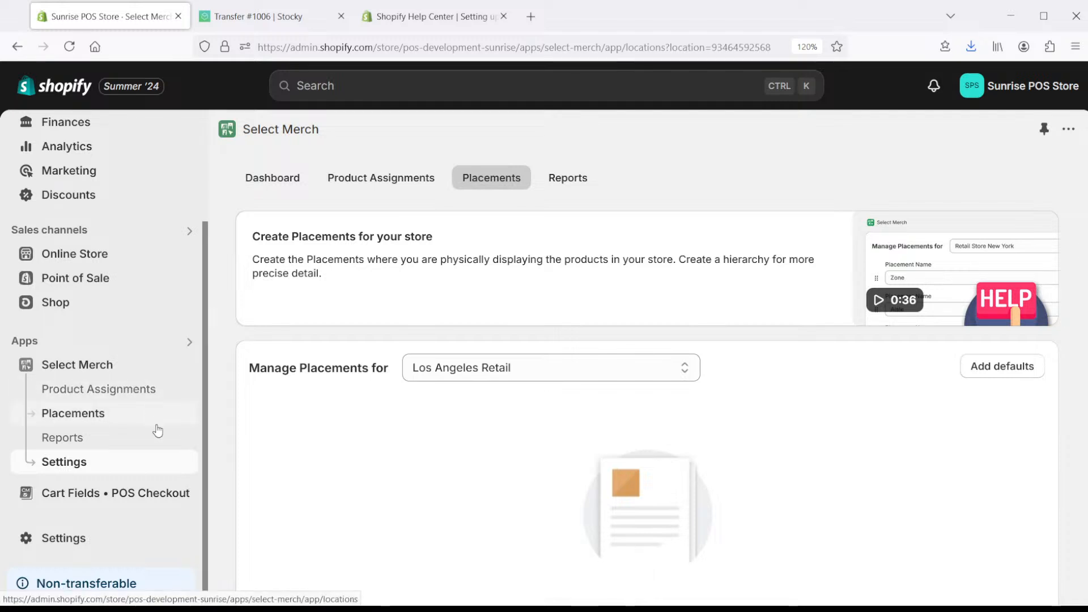
{"action": "scroll", "coordinate": [396, 355], "scroll_direction": "down", "scroll_amount": 5}
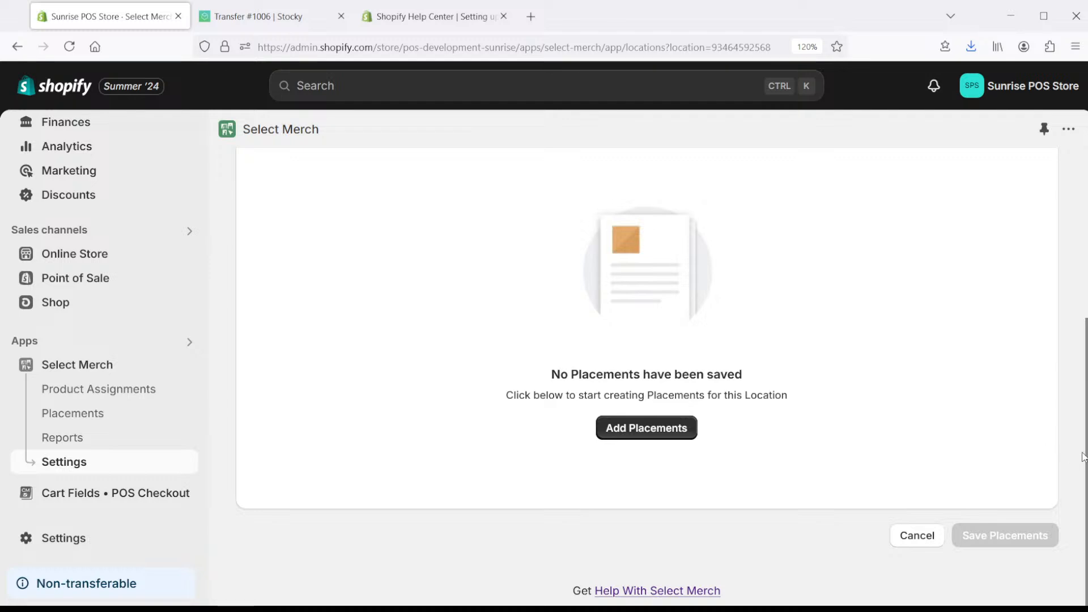
{"action": "scroll", "coordinate": [1082, 457], "scroll_direction": "up", "scroll_amount": 2}
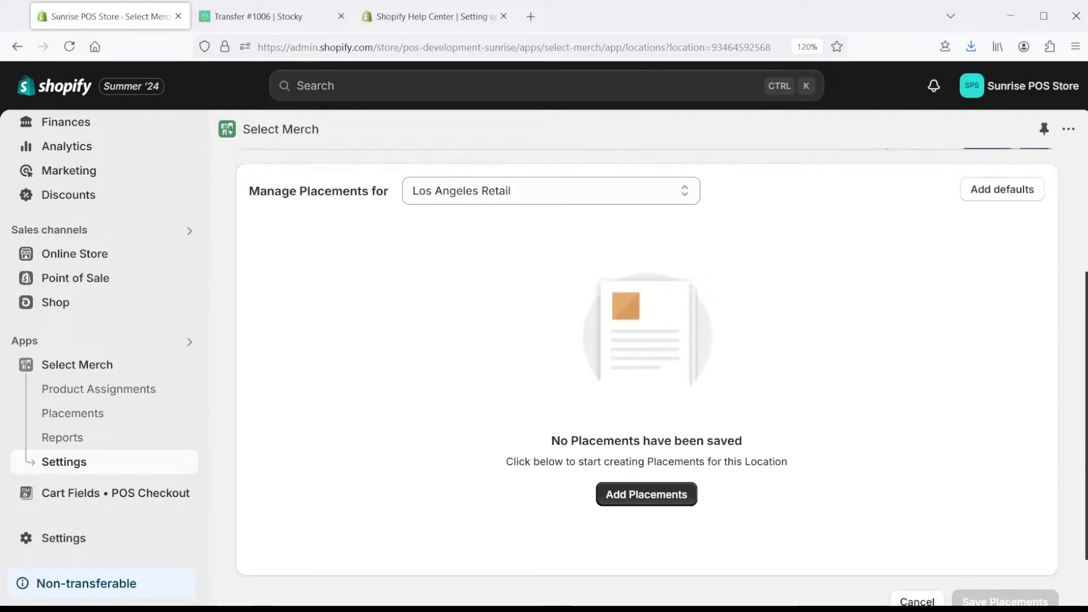
{"action": "scroll", "coordinate": [1082, 457], "scroll_direction": "up", "scroll_amount": 1}
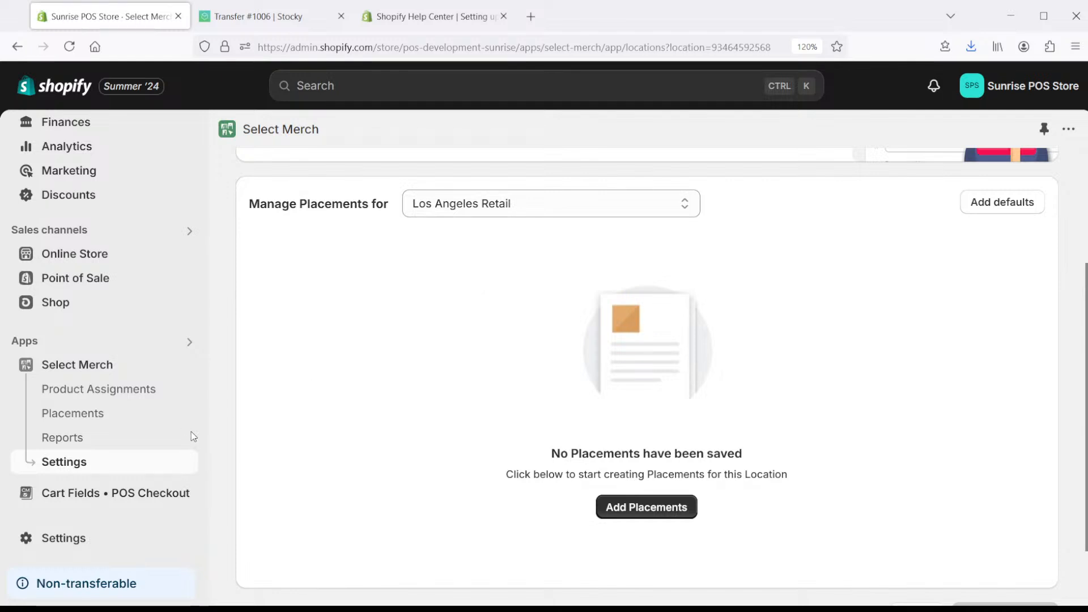
{"action": "left_click", "coordinate": [59, 388]}
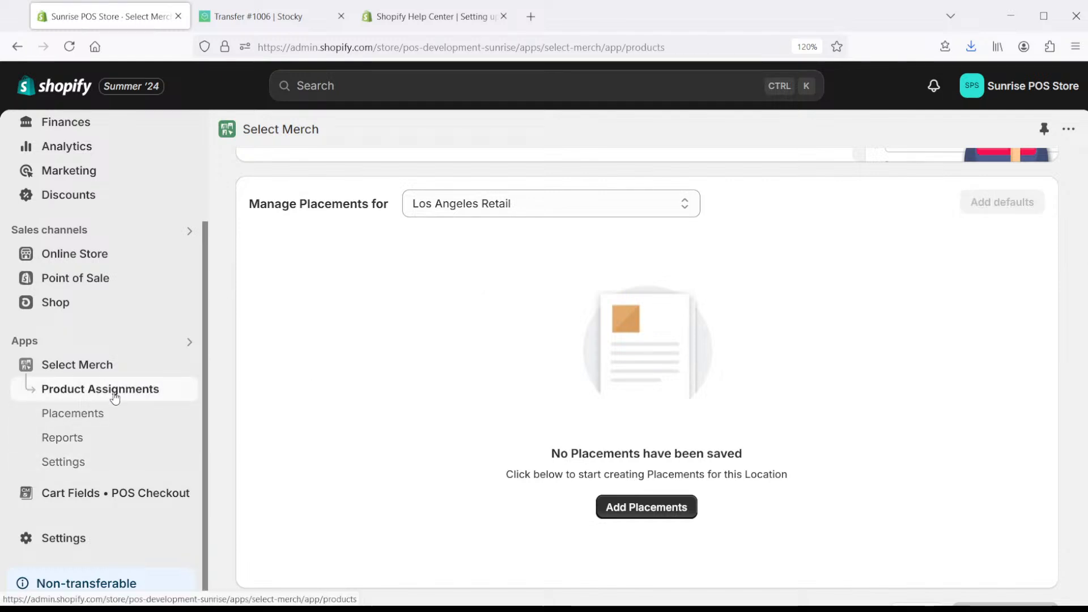